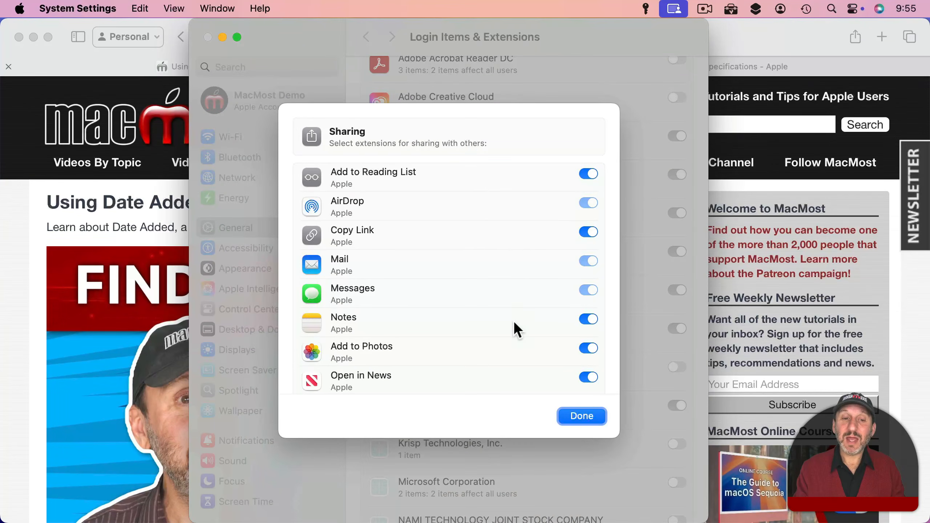
# Share the "Using Date Added In the Mac Finder" web page to Reminders, adding it to the Reminders list.
pyautogui.scroll(-5, 513, 321)
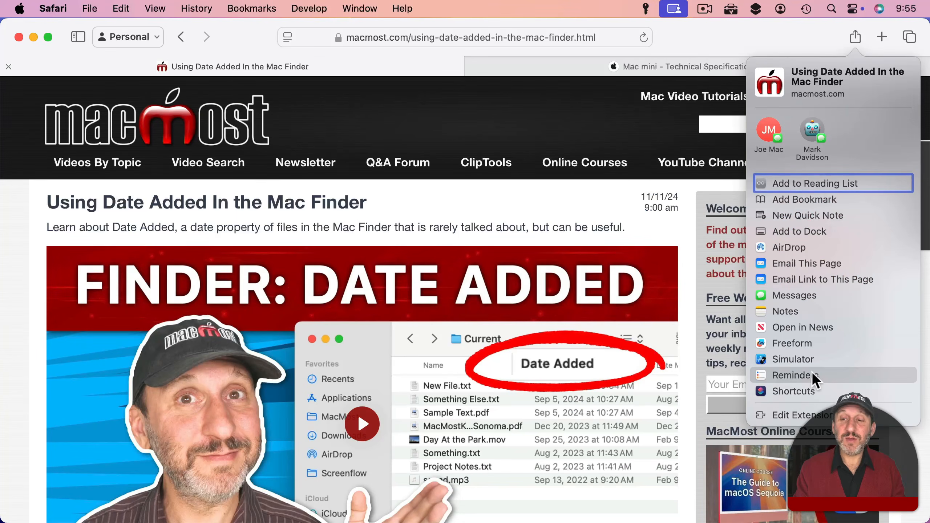
pyautogui.click(809, 372)
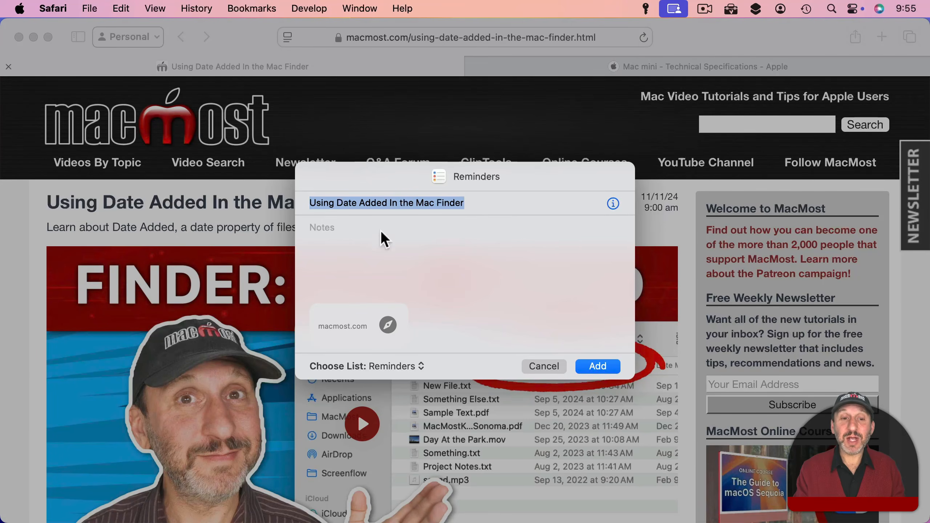
pyautogui.click(336, 228)
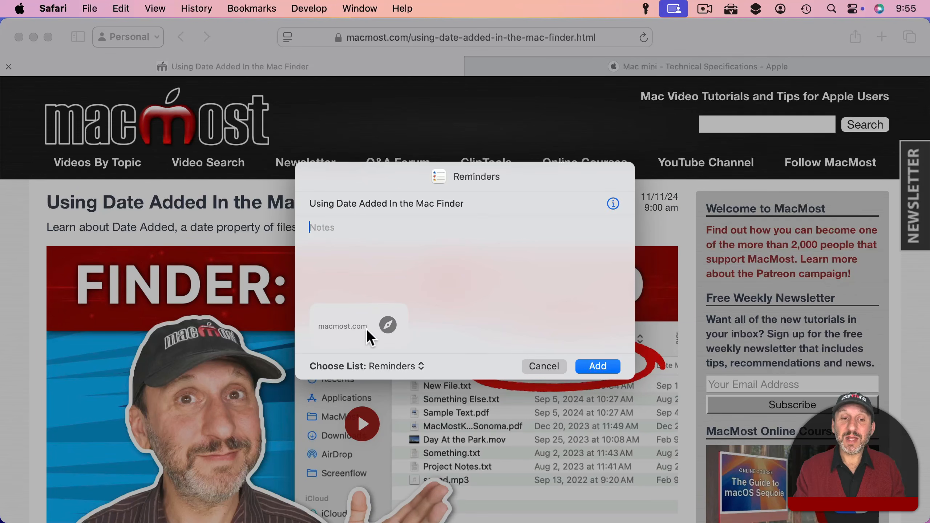
pyautogui.click(386, 364)
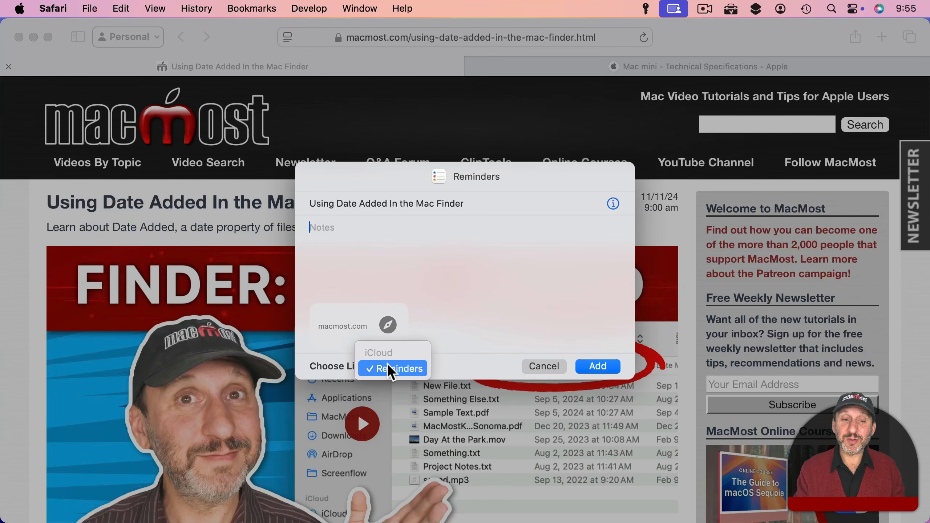
pyautogui.click(469, 345)
pyautogui.press('Return')
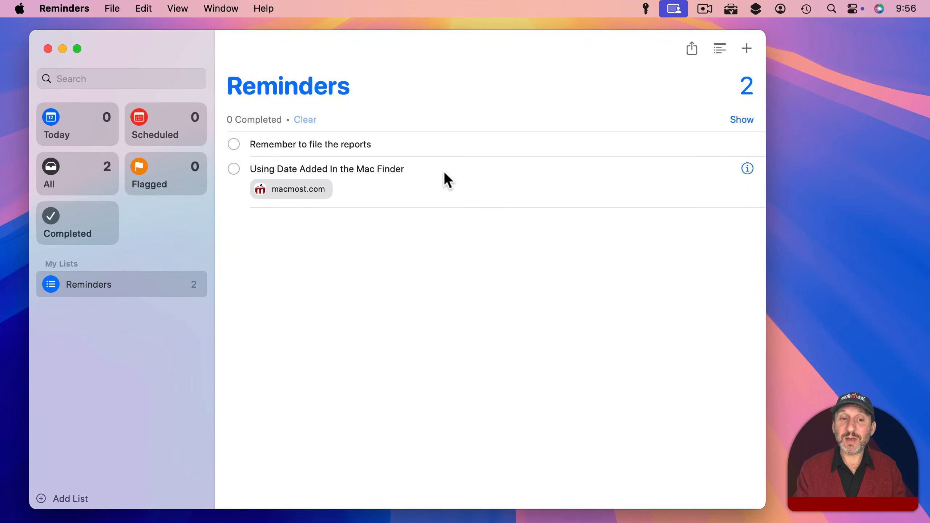
# View the details of the "Using Date Added In the Mac Finder" reminder and open its macmost.com link.
pyautogui.click(748, 168)
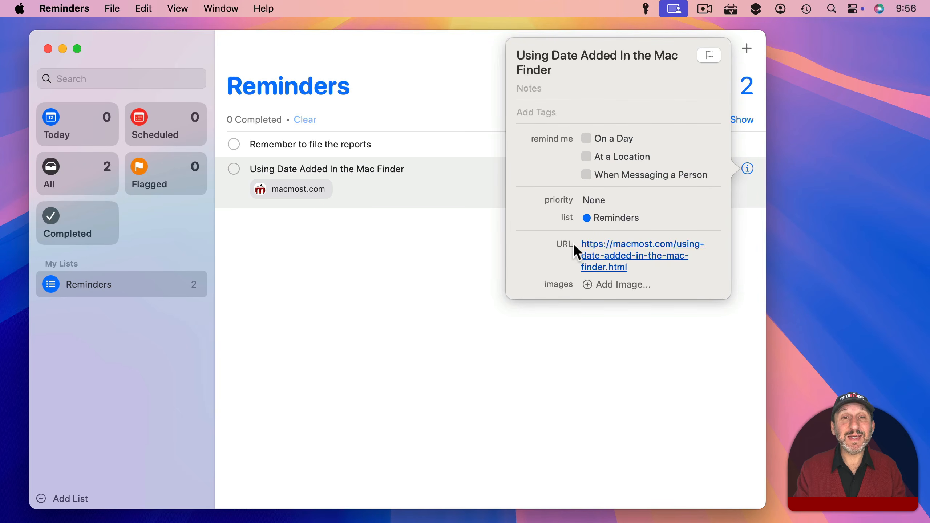
pyautogui.click(298, 189)
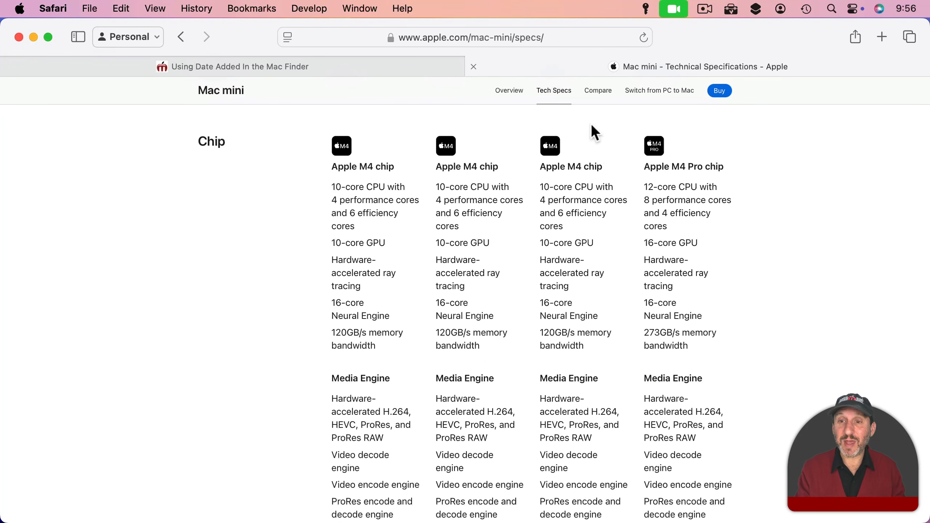
# Share the M4 Pro chip's CPU core text from the Mac mini specs page to the Reminders list, and open the new reminder's source link.
pyautogui.moveTo(667, 226); pyautogui.dragTo(645, 189)
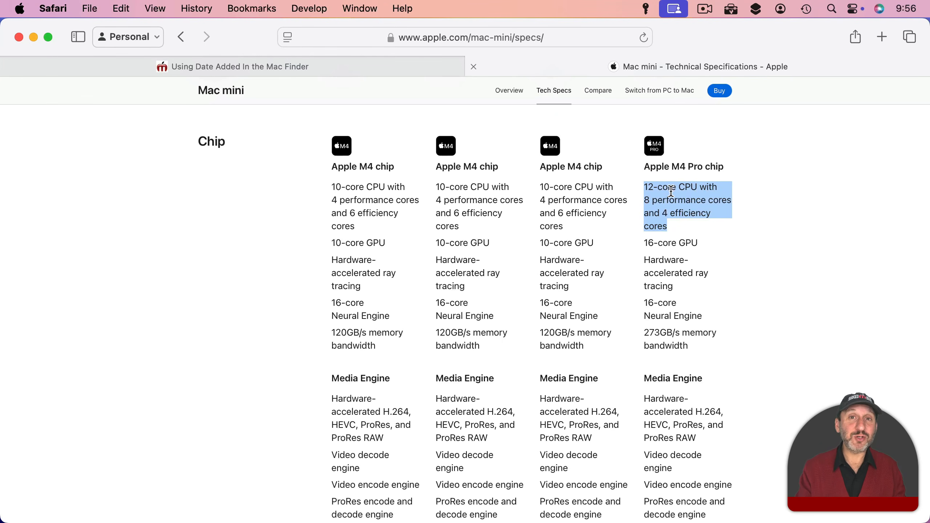
pyautogui.keyDown('ctrl'); pyautogui.click(671, 191); pyautogui.keyUp('ctrl')
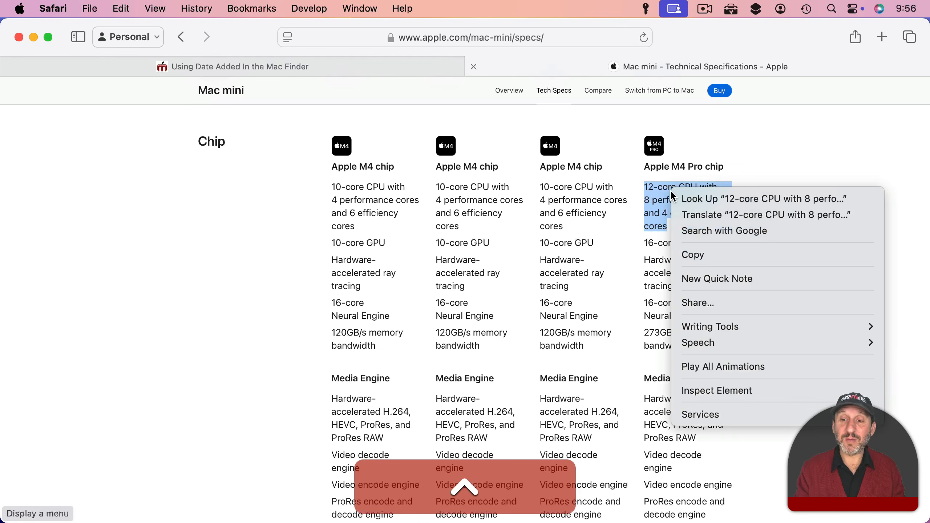
pyautogui.click(689, 302)
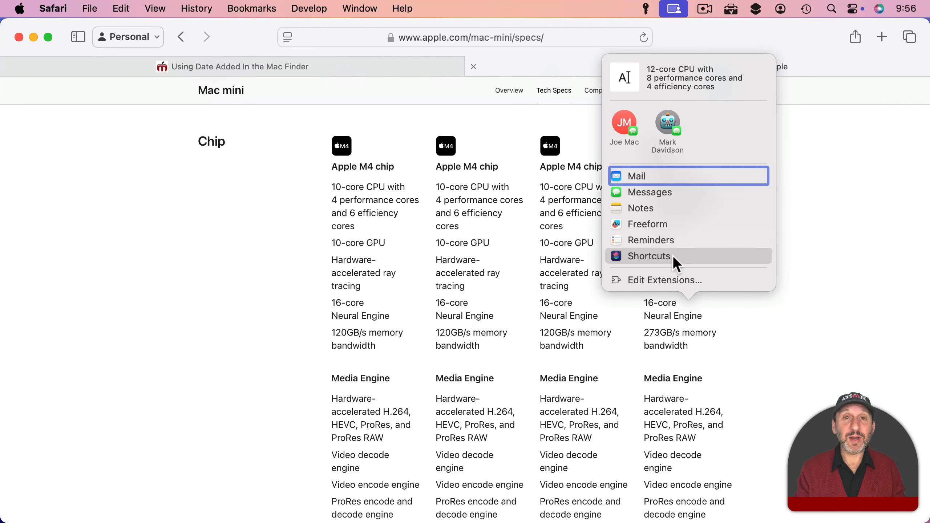
pyautogui.click(642, 241)
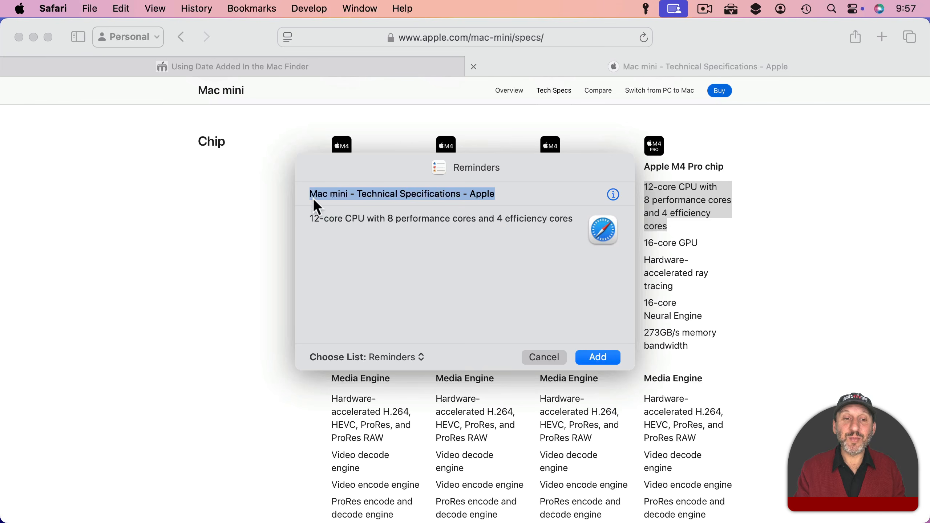
pyautogui.click(472, 204)
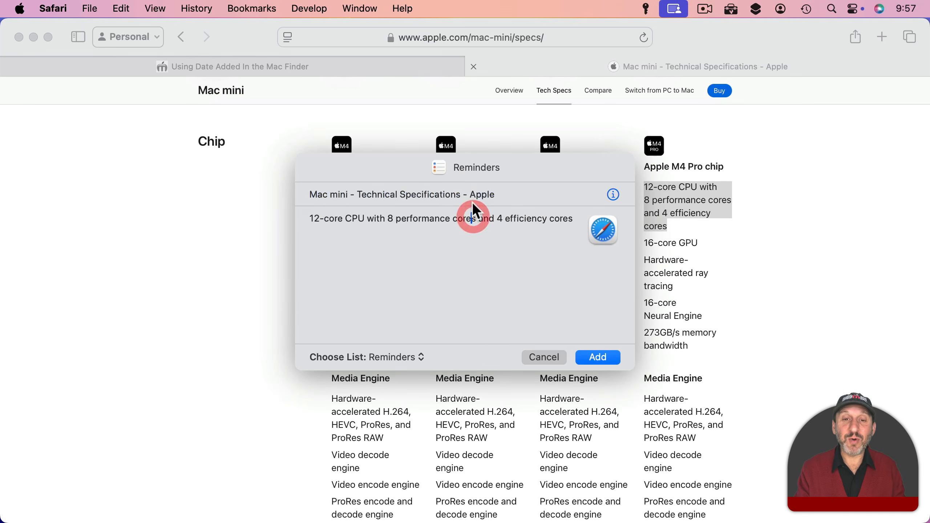
pyautogui.click(470, 194)
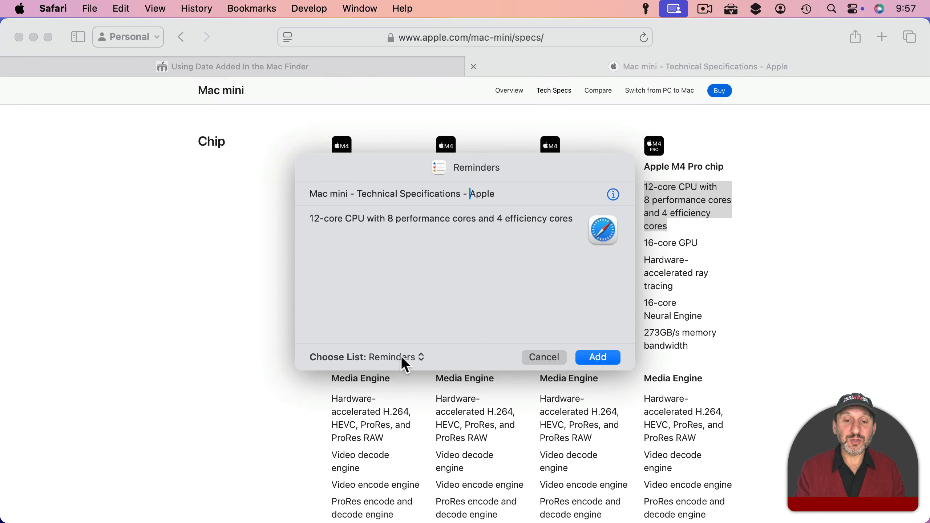
pyautogui.click(620, 358)
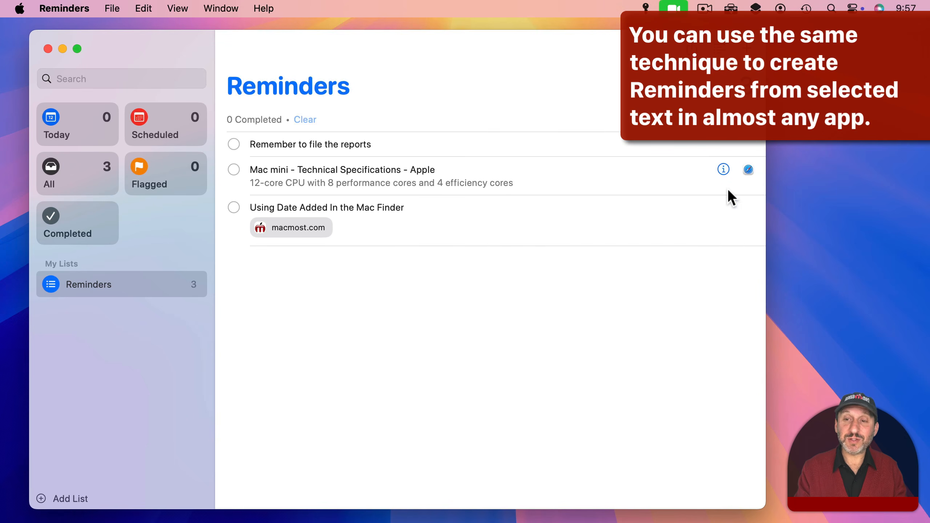
pyautogui.click(748, 169)
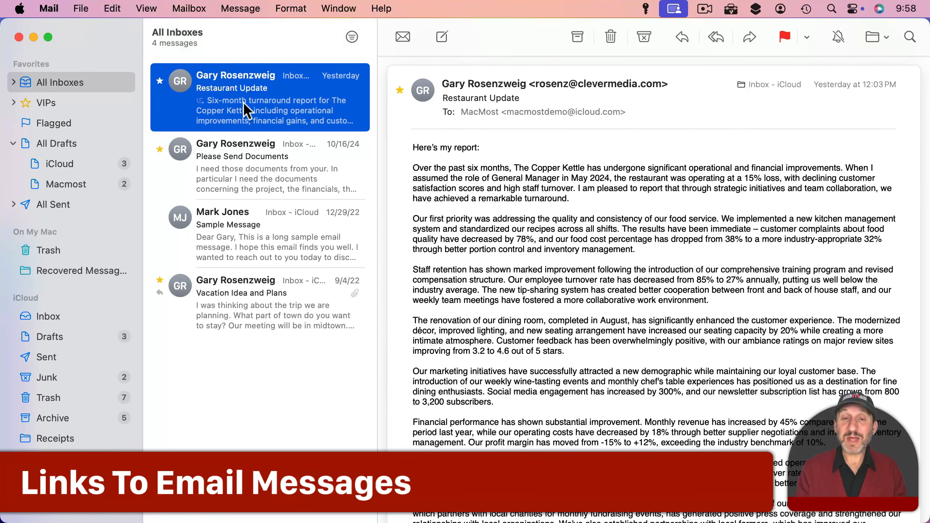
# Create a reminder linked to the "Restaurant Update" email by bringing the message from Mail into the Reminders list.
pyautogui.moveTo(428, 103)
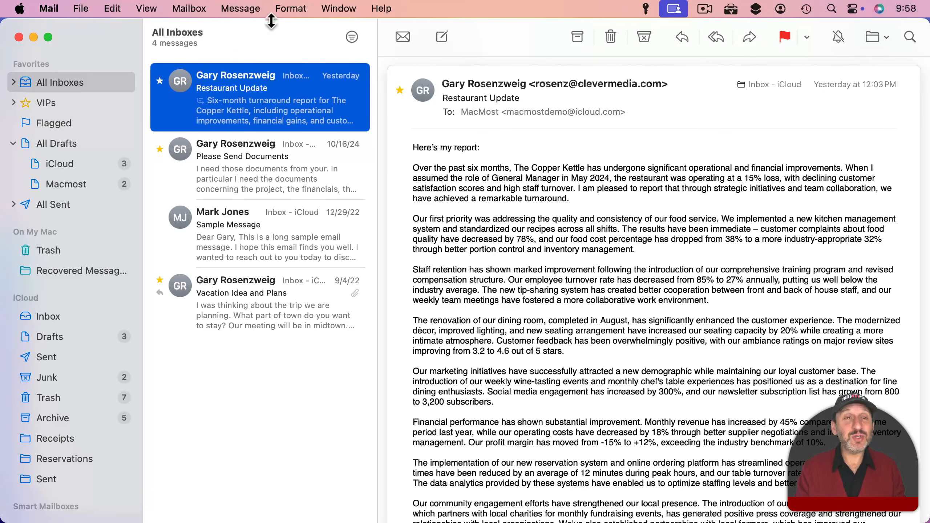
pyautogui.click(82, 9)
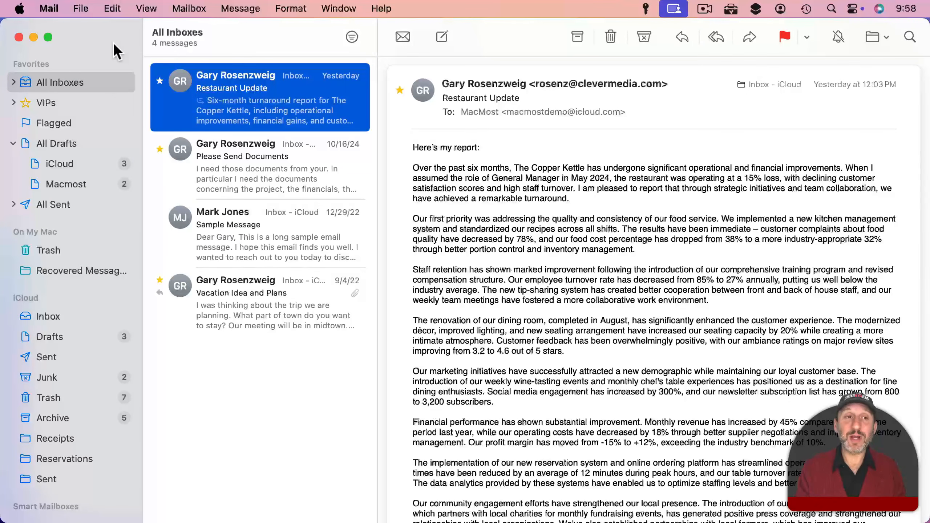
pyautogui.moveTo(270, 33); pyautogui.dragTo(722, 5)
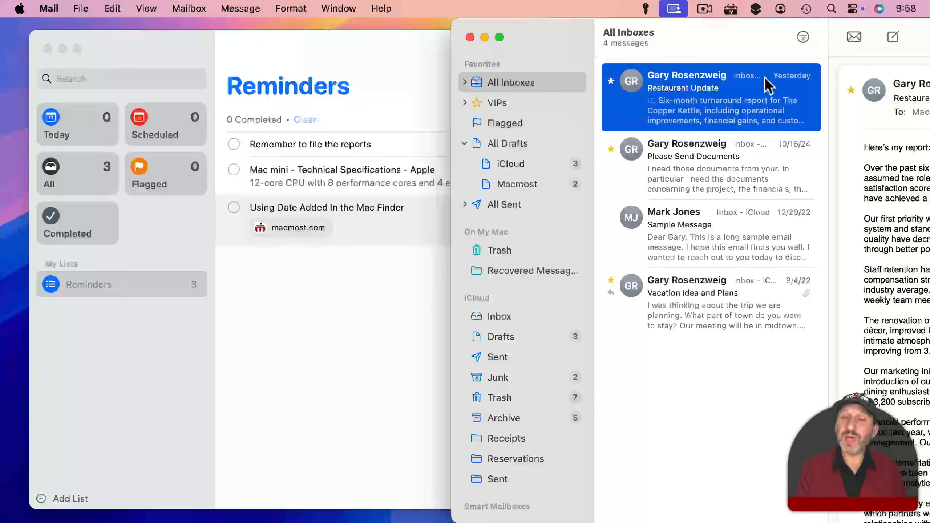
pyautogui.moveTo(768, 85); pyautogui.dragTo(255, 253)
pyautogui.click(281, 286)
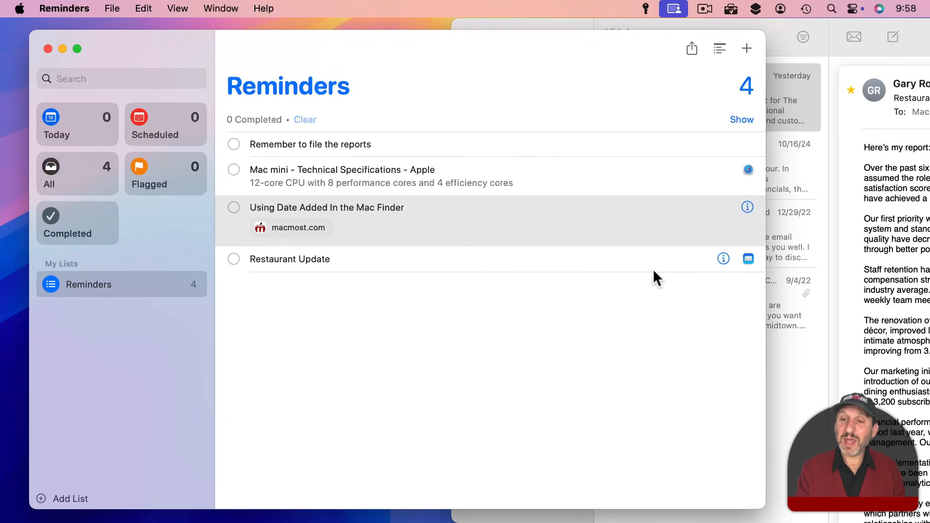
# Open the email linked to the "Restaurant Update" reminder, then close it and return to Reminders.
pyautogui.click(748, 259)
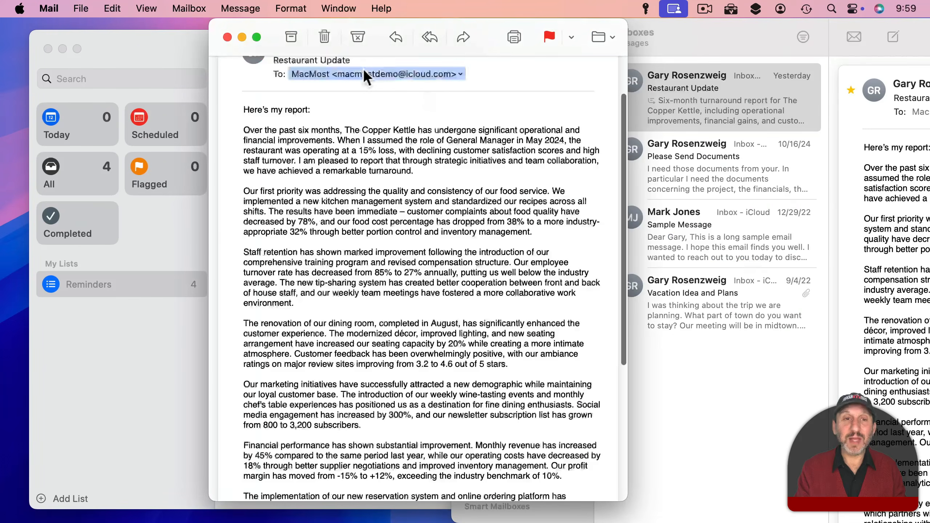
pyautogui.click(227, 37)
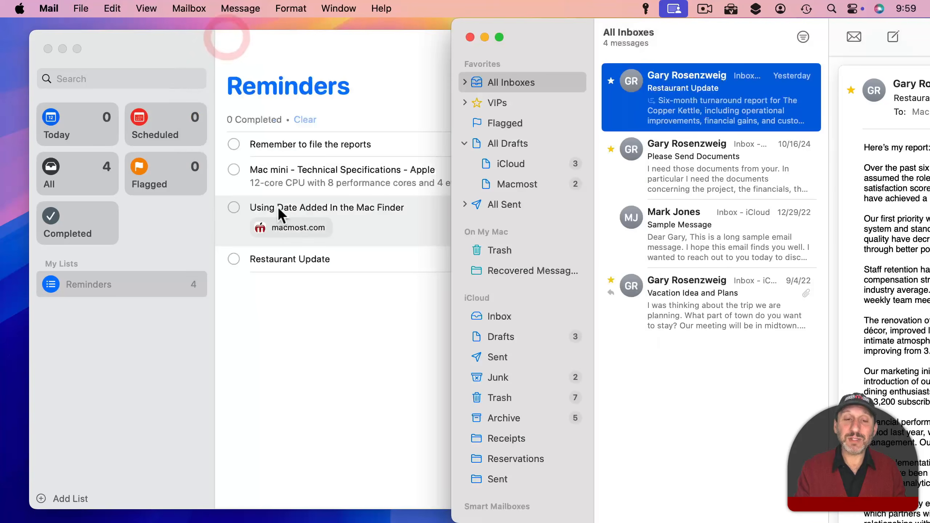
pyautogui.click(278, 207)
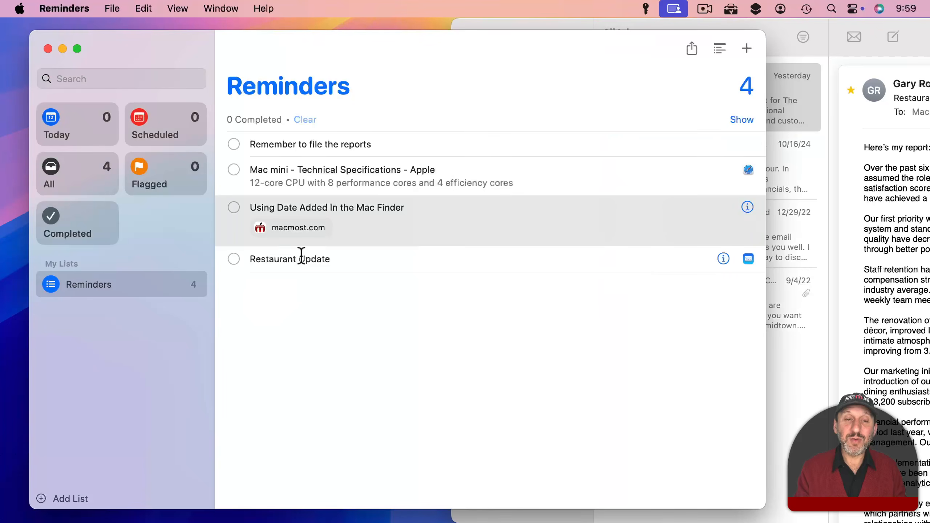
# Examine the title and notes fields in the "Restaurant Update" reminder's details, then close them.
pyautogui.click(723, 259)
pyautogui.doubleClick(520, 164)
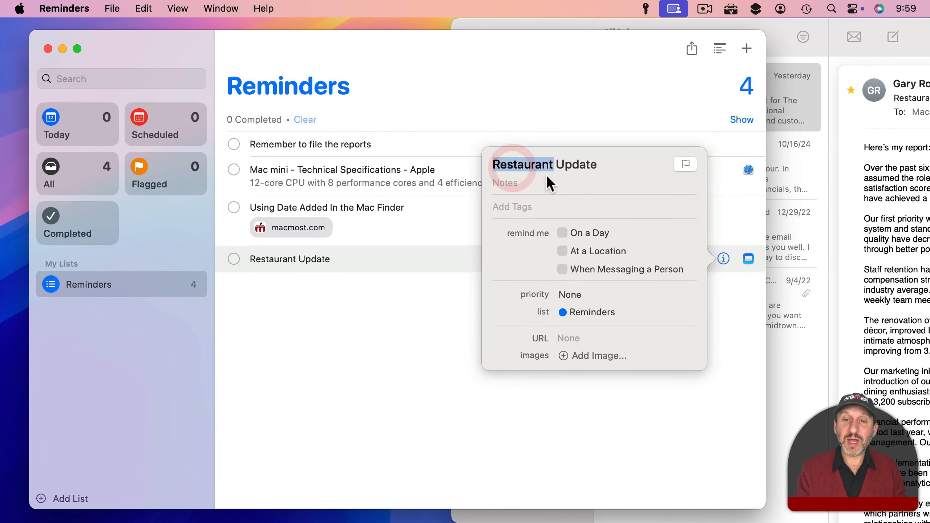
pyautogui.click(525, 183)
pyautogui.click(423, 344)
# Archive the "Restaurant Update" message in Mail and switch back to Reminders.
pyautogui.click(747, 259)
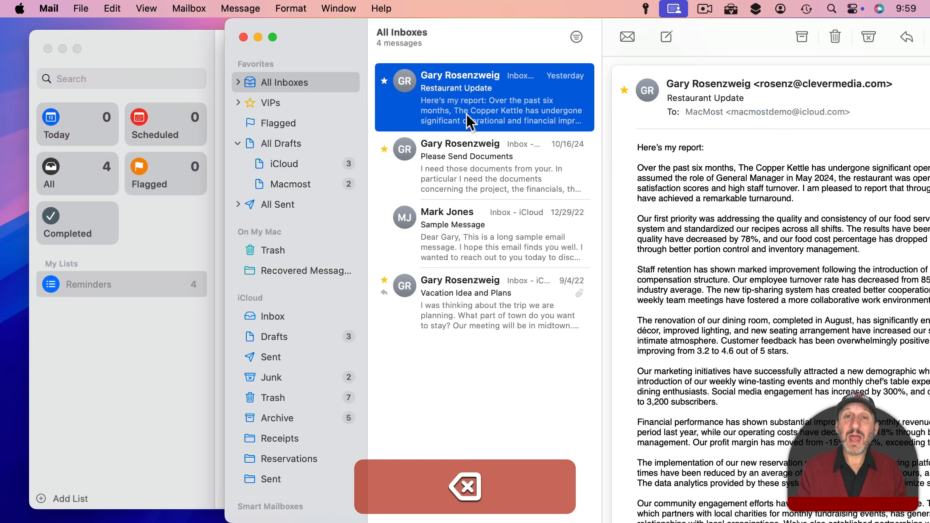
pyautogui.click(800, 37)
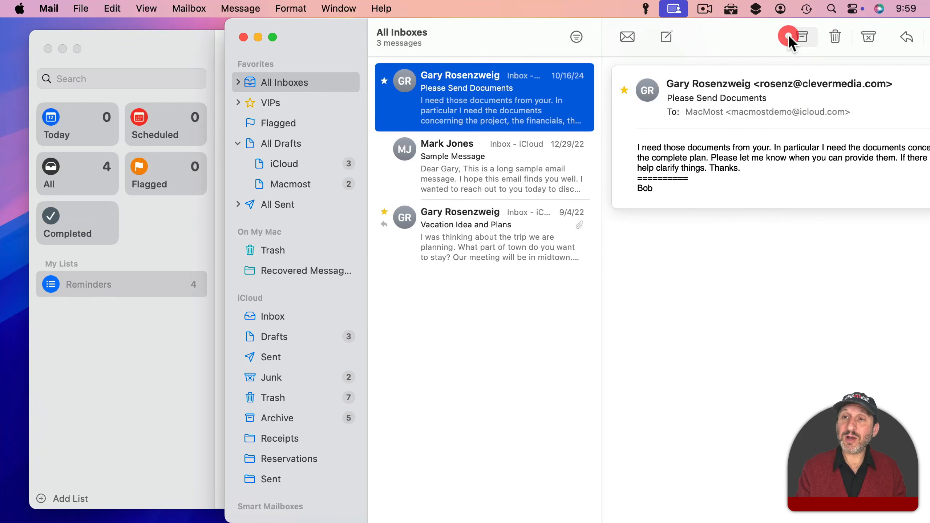
pyautogui.moveTo(471, 40); pyautogui.dragTo(826, 11)
pyautogui.click(523, 53)
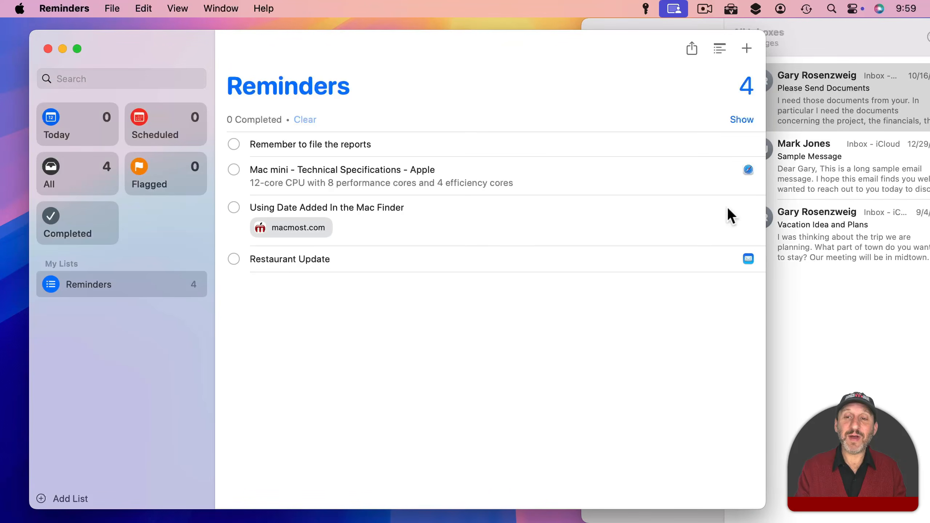
# Open the archived email from the "Restaurant Update" reminder's link, then close the message window.
pyautogui.click(748, 259)
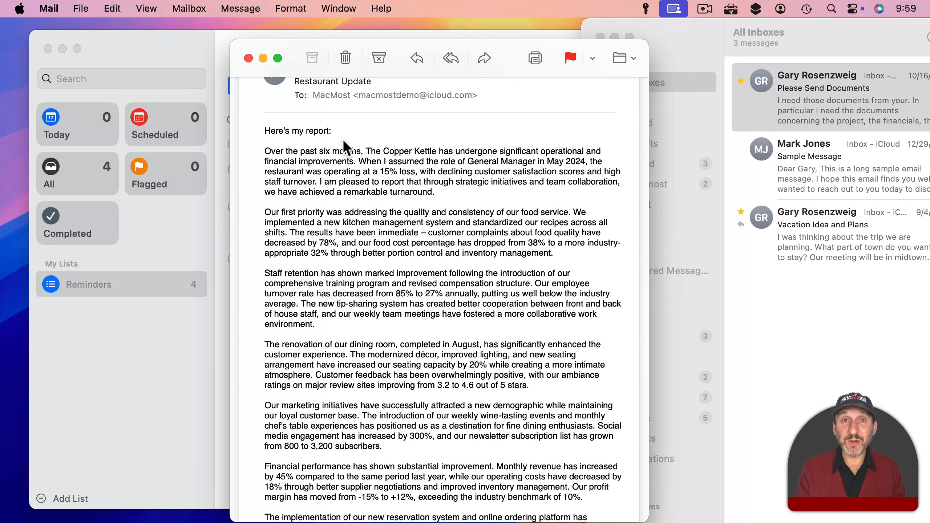
pyautogui.click(248, 58)
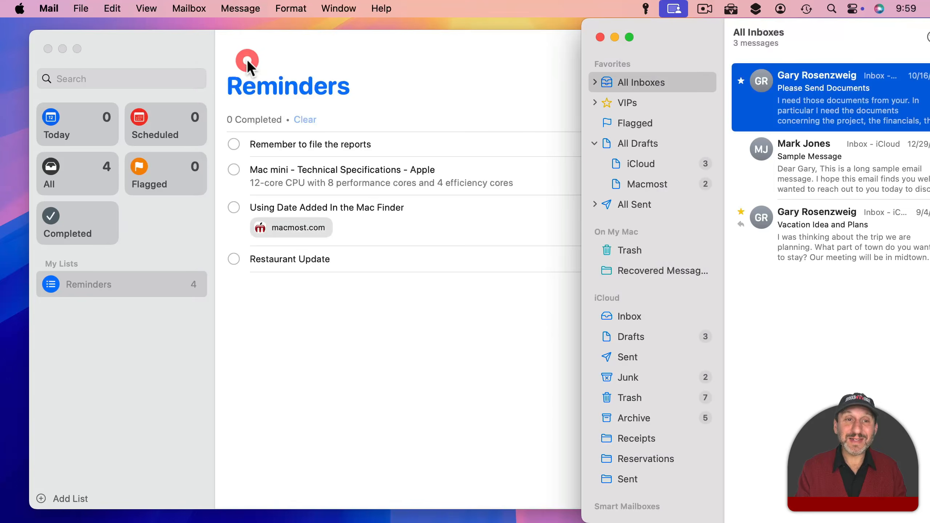
pyautogui.click(432, 288)
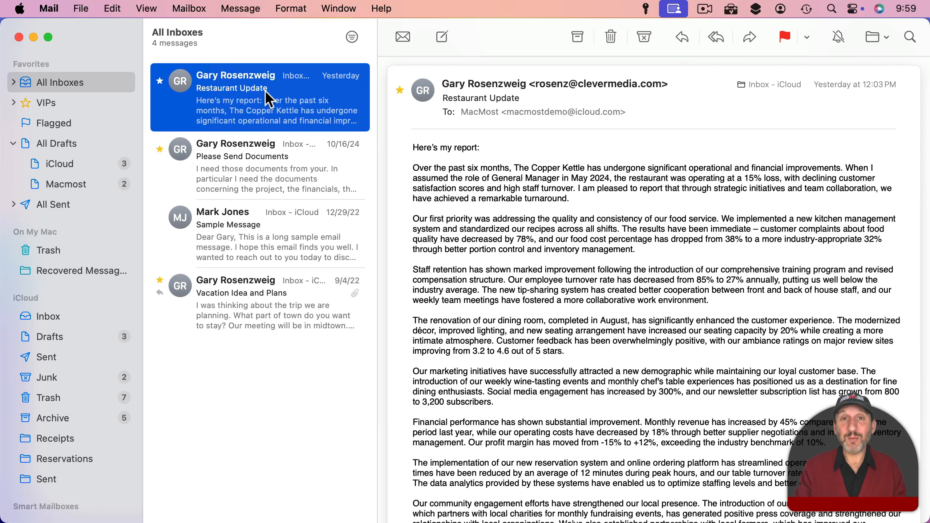
pyautogui.click(240, 10)
pyautogui.moveTo(265, 143)
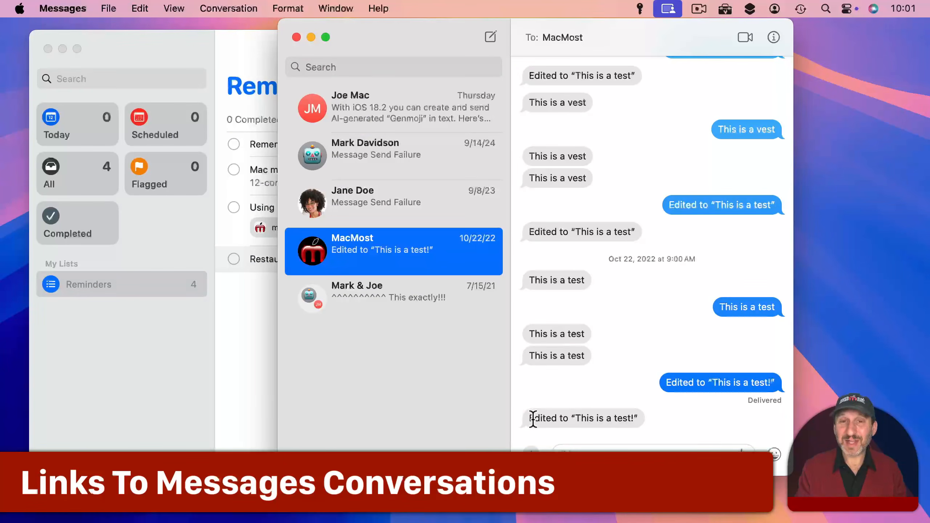
# Share the last received message in the MacMost conversation, Edited to "This is a test!", to the Reminders list.
pyautogui.moveTo(530, 419); pyautogui.dragTo(639, 418)
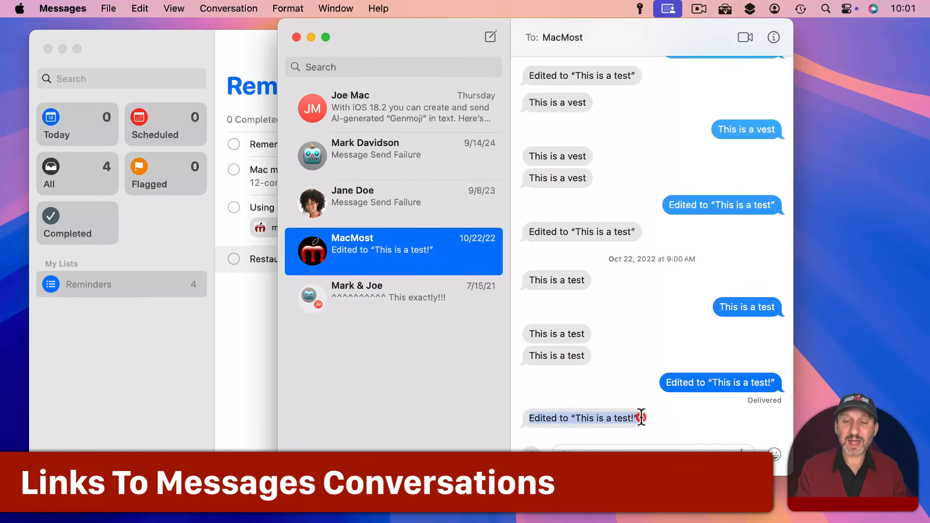
pyautogui.keyDown('ctrl'); pyautogui.click(548, 418); pyautogui.keyUp('ctrl')
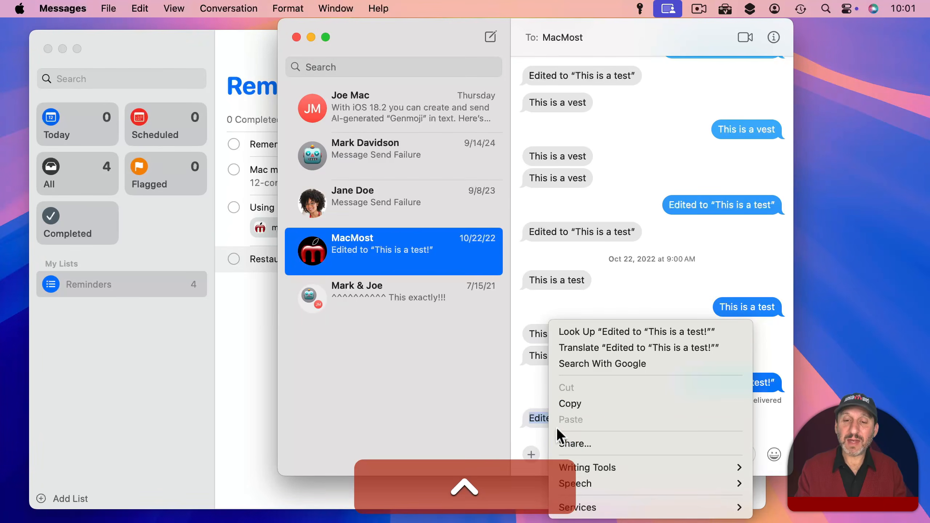
pyautogui.click(568, 440)
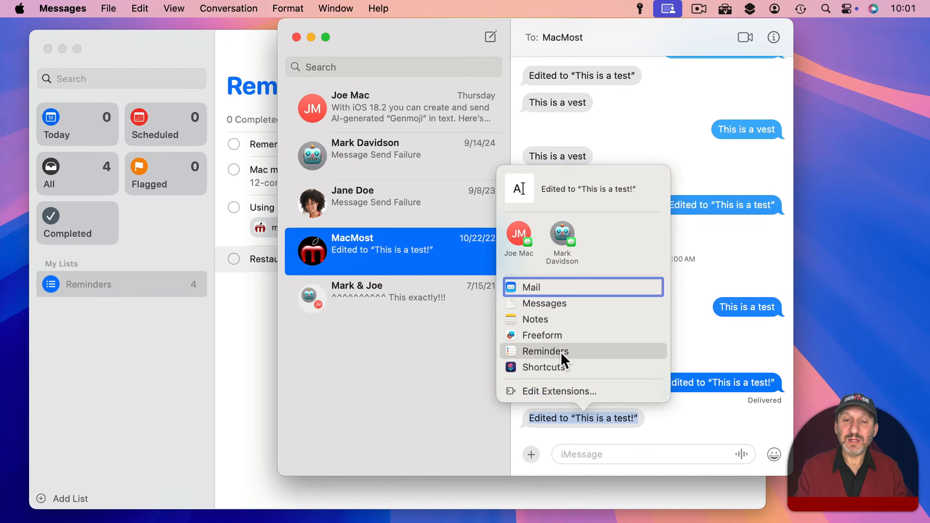
pyautogui.click(551, 350)
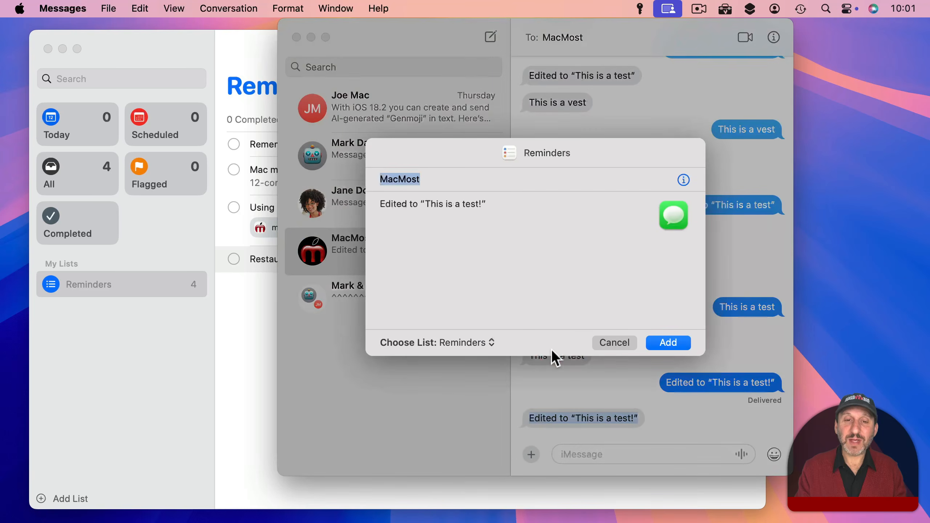
pyautogui.click(668, 343)
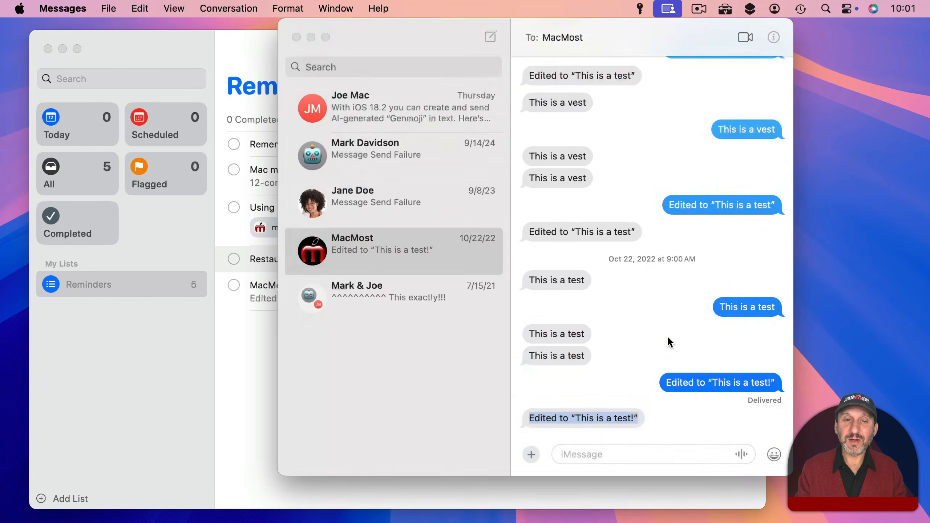
# Switch to Reminders and open the Messages conversation from the "MacMost" reminder's link.
pyautogui.click(267, 350)
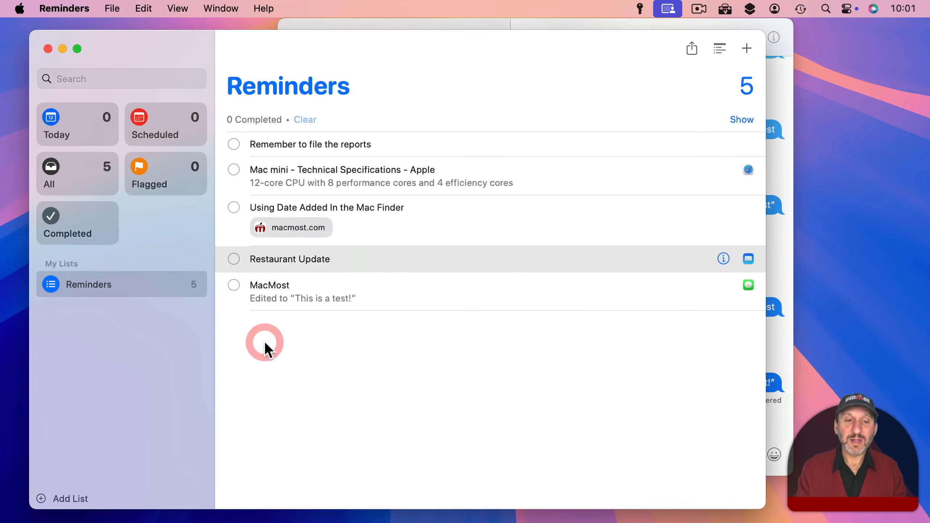
pyautogui.click(748, 284)
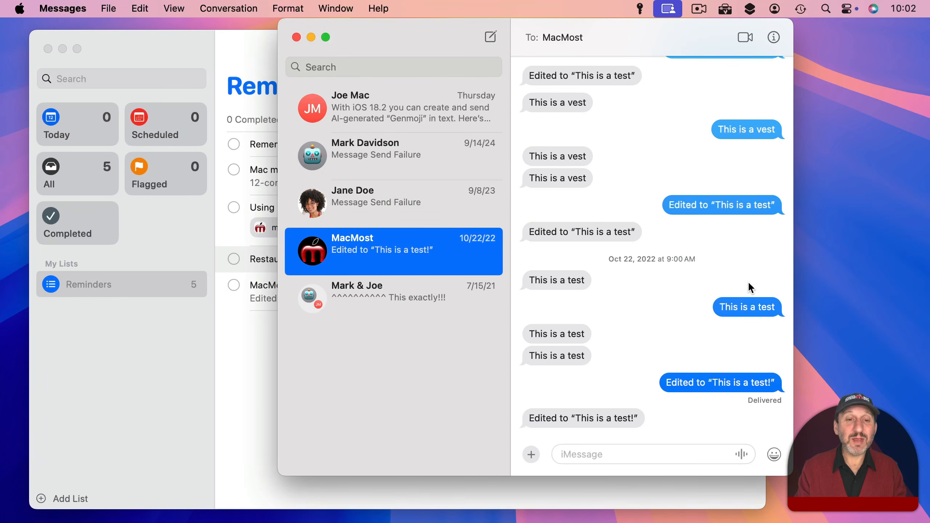
# Compare the context options for the last received message without a selection and with its text selected.
pyautogui.keyDown('ctrl'); pyautogui.click(546, 419); pyautogui.keyUp('ctrl')
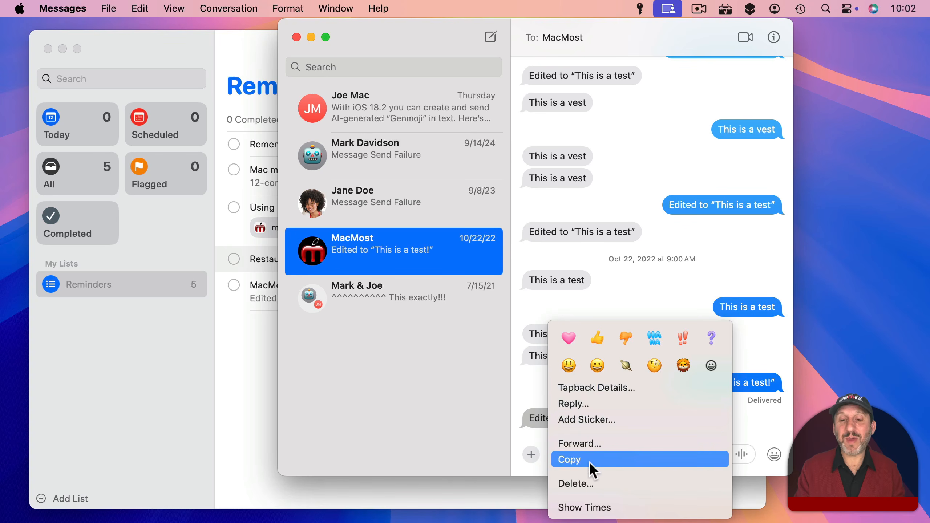
pyautogui.click(535, 423)
pyautogui.moveTo(534, 418); pyautogui.dragTo(635, 413)
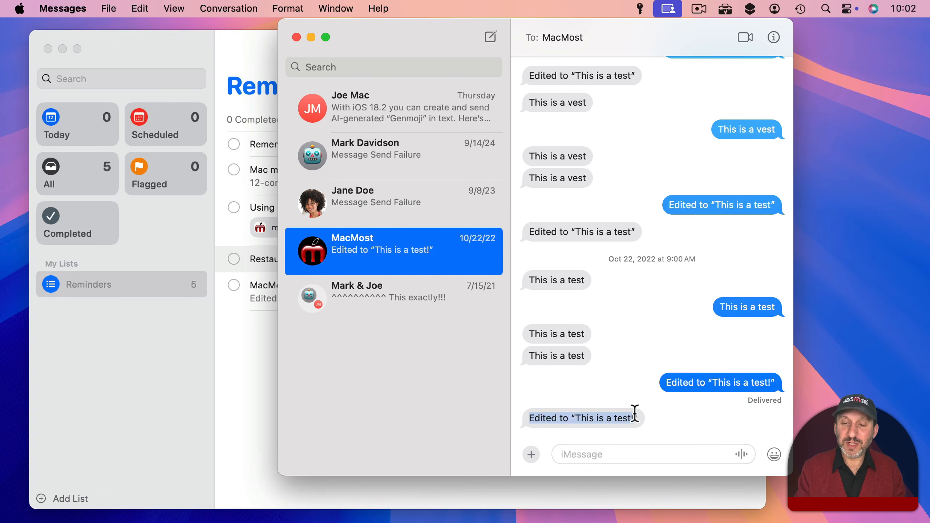
pyautogui.keyDown('ctrl'); pyautogui.click(548, 418); pyautogui.keyUp('ctrl')
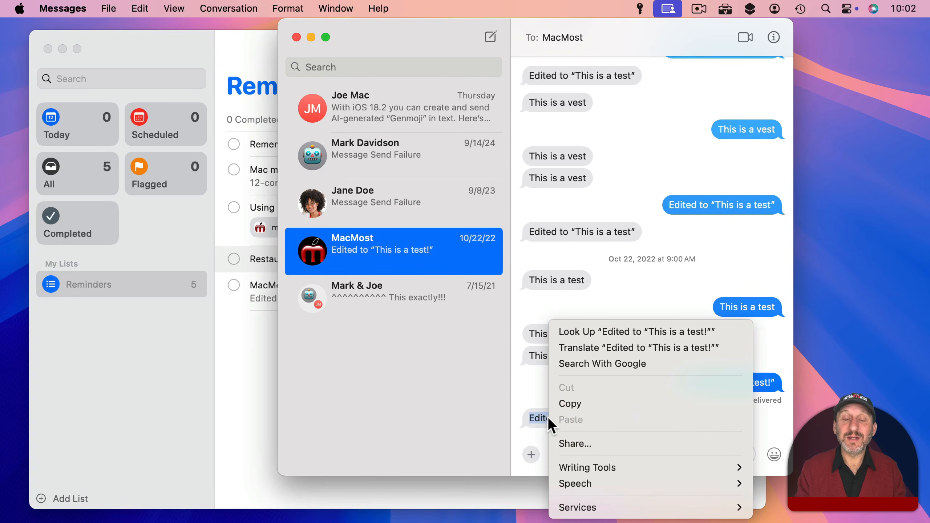
pyautogui.click(580, 408)
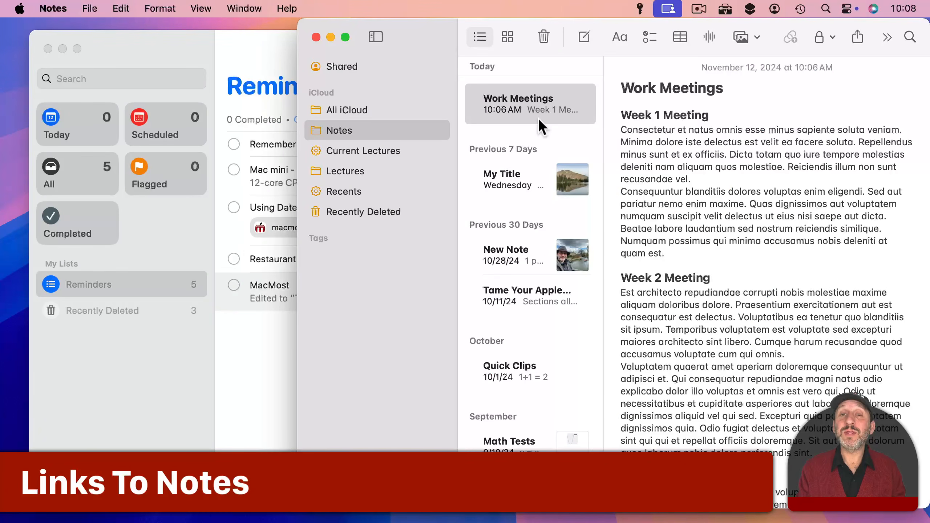
pyautogui.moveTo(536, 97); pyautogui.dragTo(514, 101)
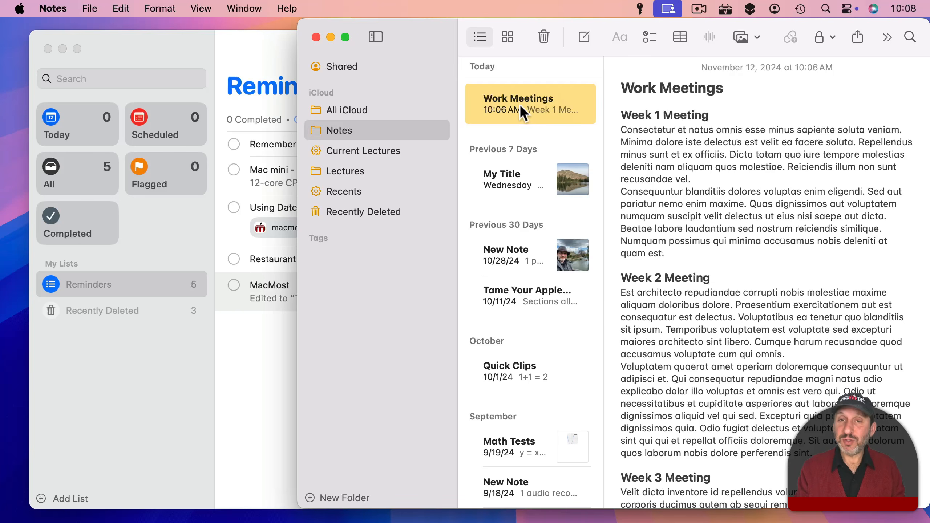
pyautogui.rightClick(510, 101)
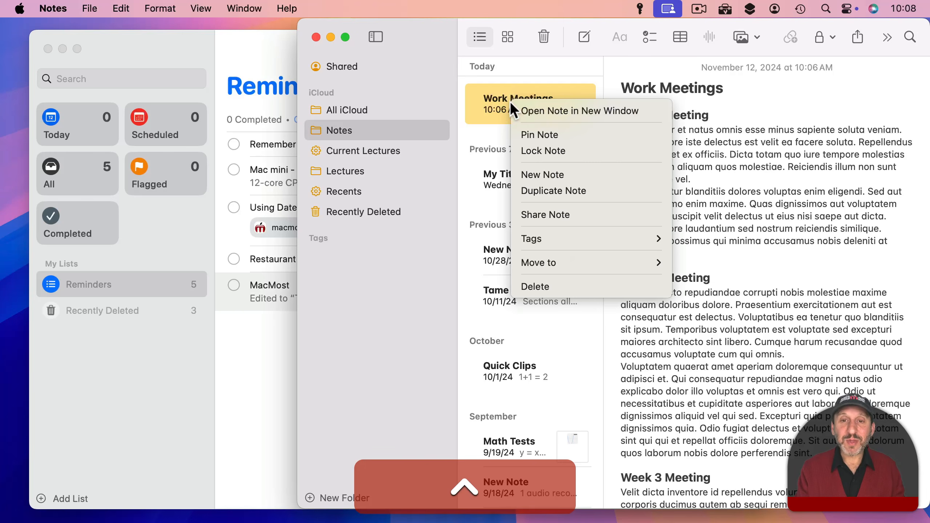
pyautogui.click(530, 218)
pyautogui.click(478, 189)
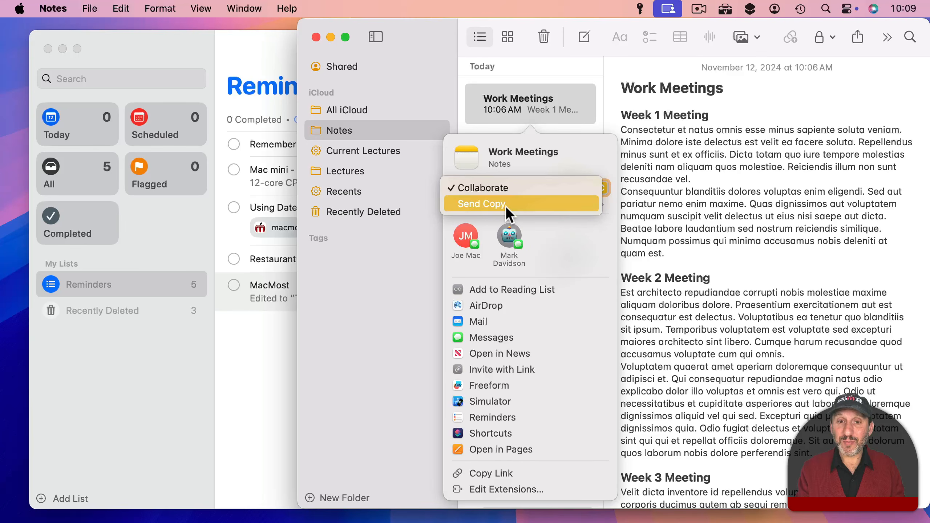
pyautogui.click(531, 187)
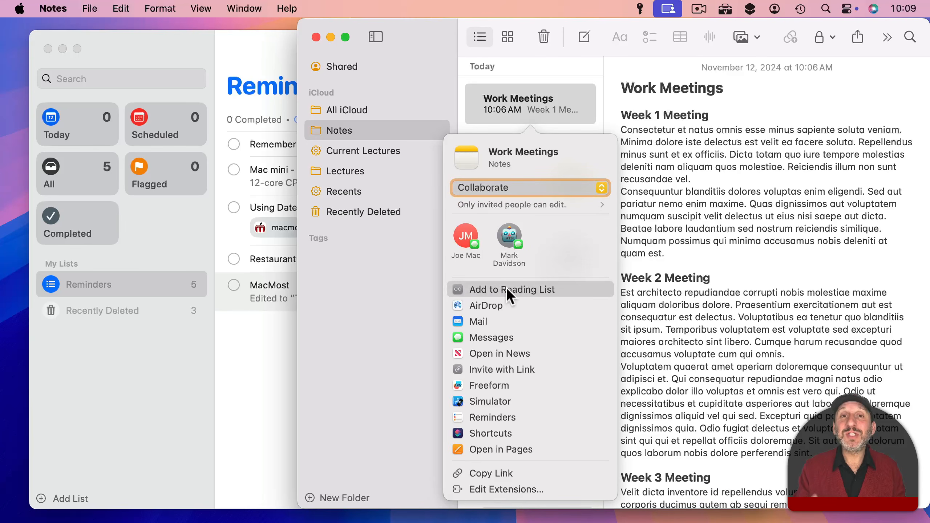
pyautogui.click(491, 415)
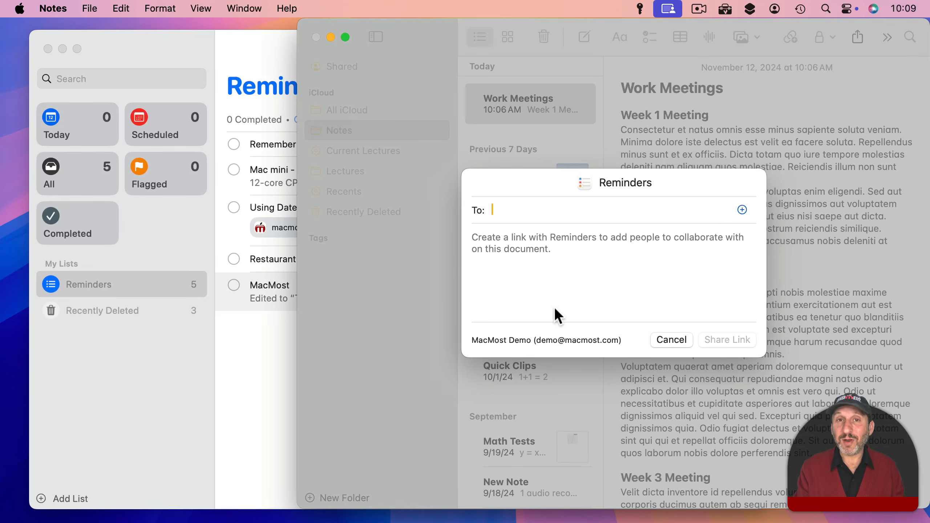
pyautogui.click(672, 339)
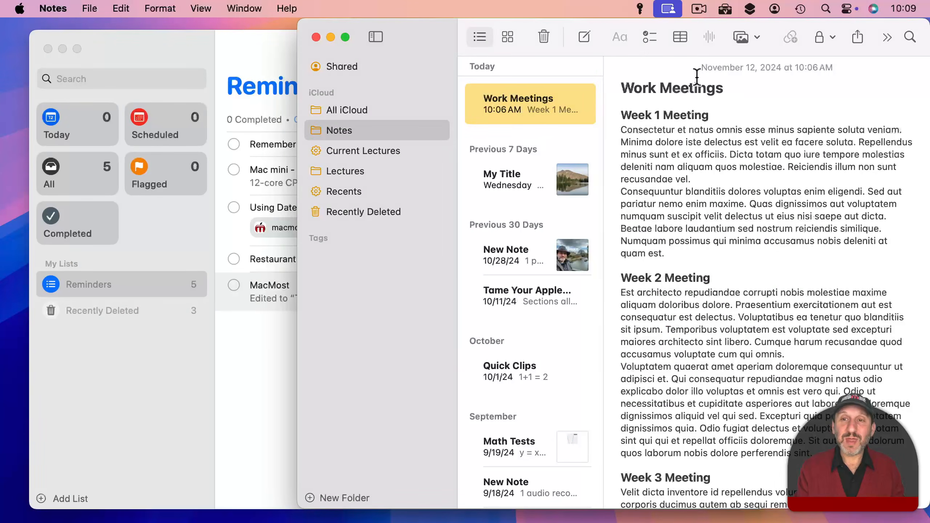
# Share the "Work Meetings" note to Reminders with the Send Copy option.
pyautogui.keyDown('ctrl'); pyautogui.click(545, 99); pyautogui.keyUp('ctrl')
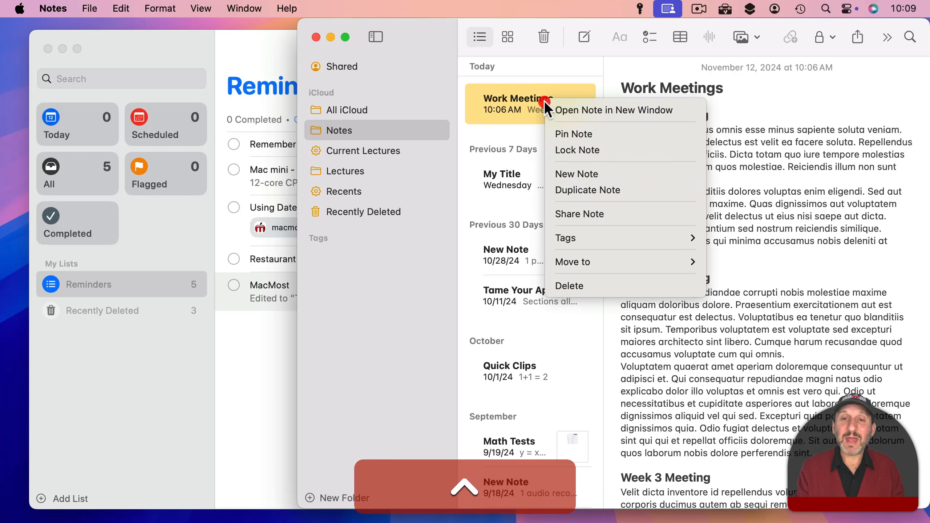
pyautogui.click(579, 220)
pyautogui.click(532, 185)
pyautogui.click(506, 204)
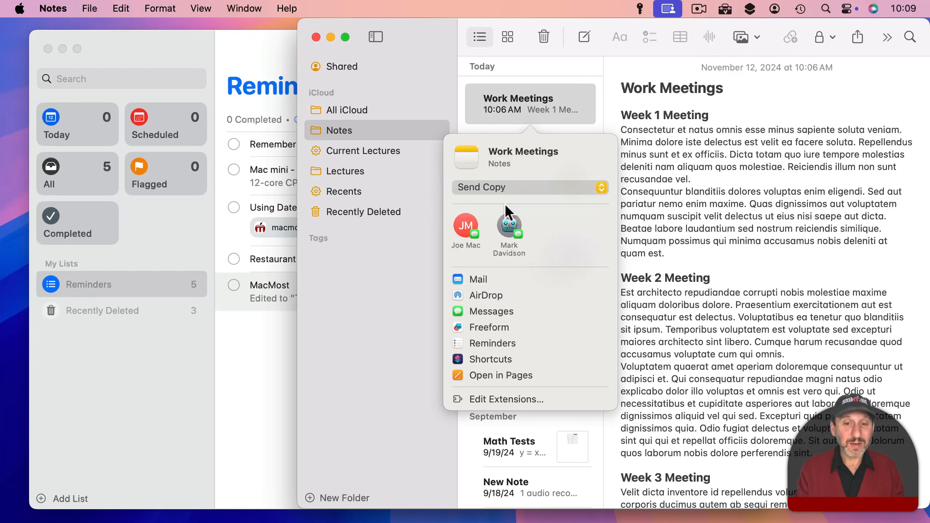
pyautogui.click(482, 342)
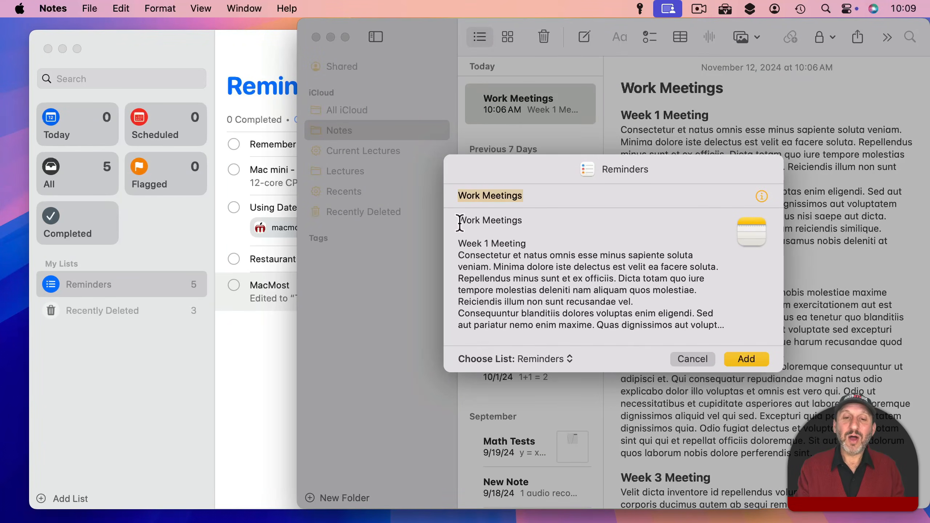
# Clear the notes text from the "Work Meetings" reminder and add it to the Reminders list.
pyautogui.tripleClick(513, 269)
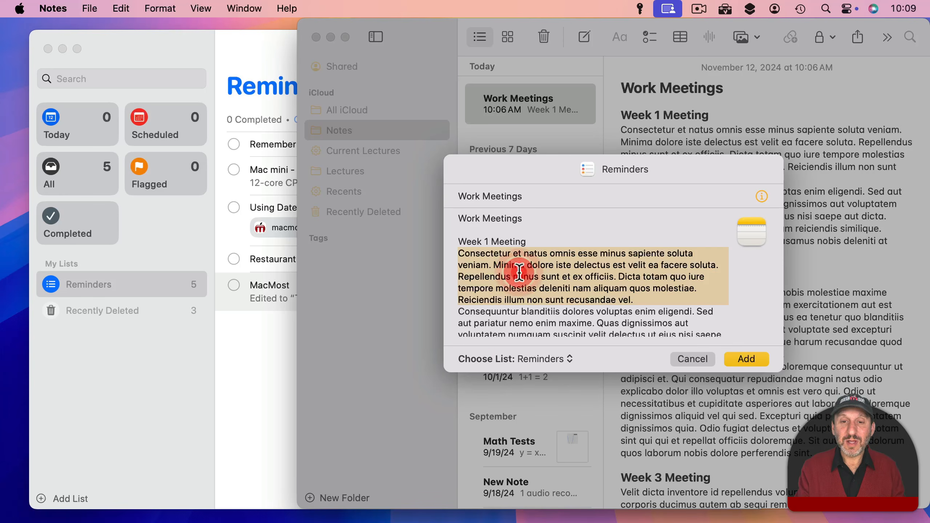
pyautogui.press('super+a')
pyautogui.press('super+BackSpace')
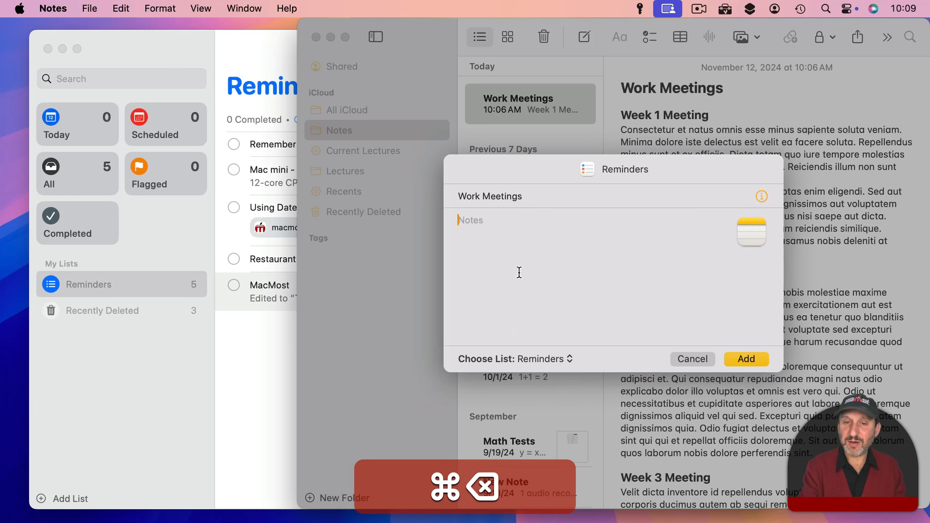
pyautogui.doubleClick(490, 197)
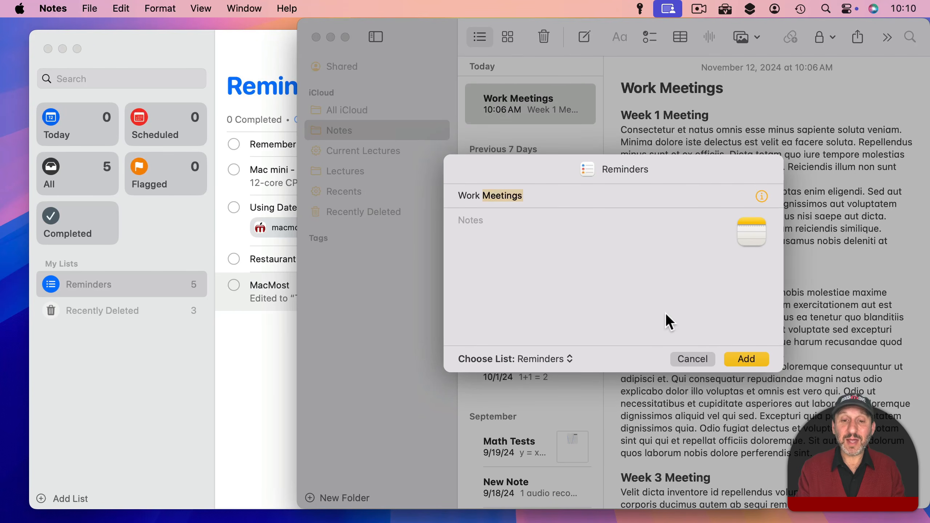
pyautogui.click(746, 357)
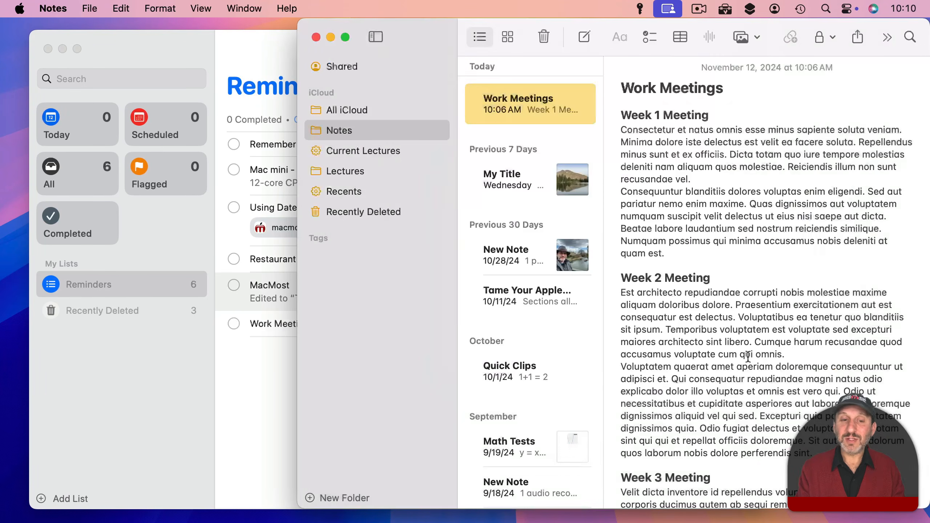
# Switch to Reminders and open the linked note from the "Work Meetings" reminder.
pyautogui.click(260, 373)
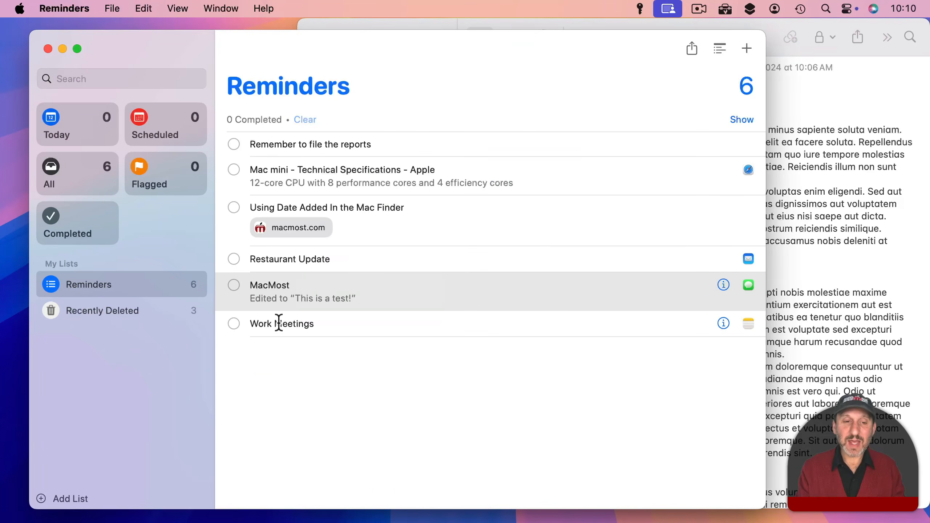
pyautogui.click(749, 324)
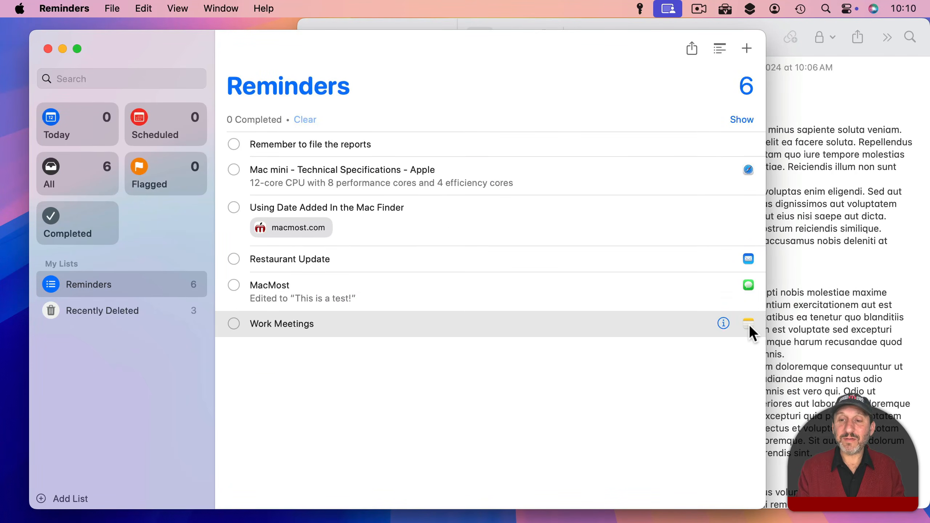
pyautogui.click(748, 324)
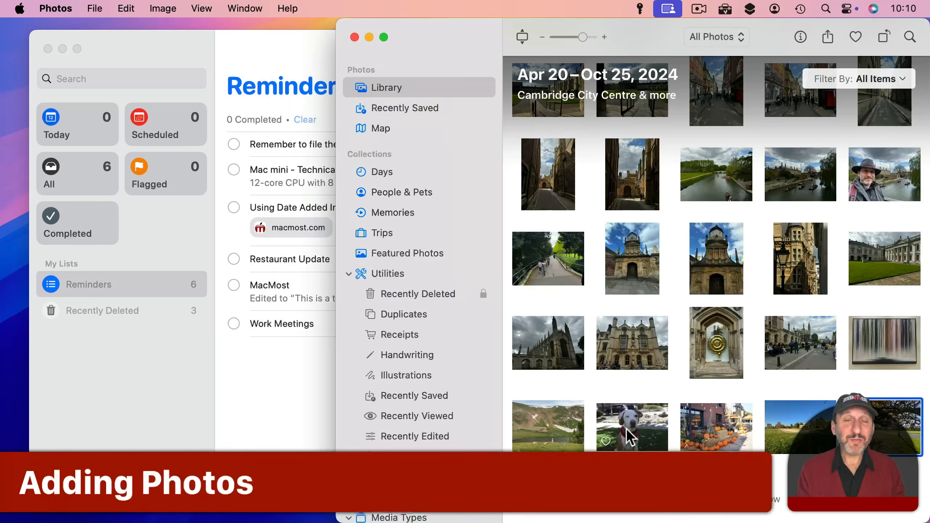
# Create a new reminder in the Reminders list from the dog photo in the Photos library.
pyautogui.moveTo(626, 427); pyautogui.dragTo(293, 356)
pyautogui.click(289, 391)
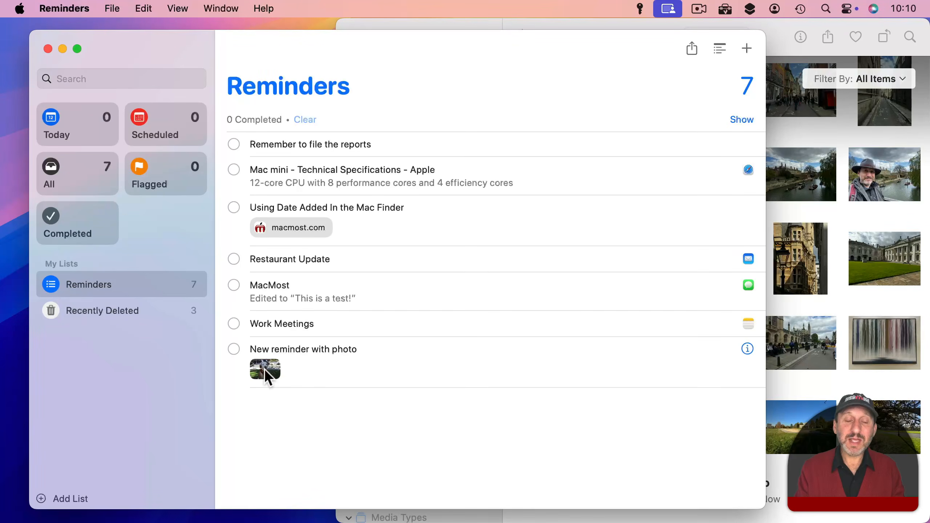
# Examine the attached image's options in the photo reminder's details, then close them.
pyautogui.click(747, 348)
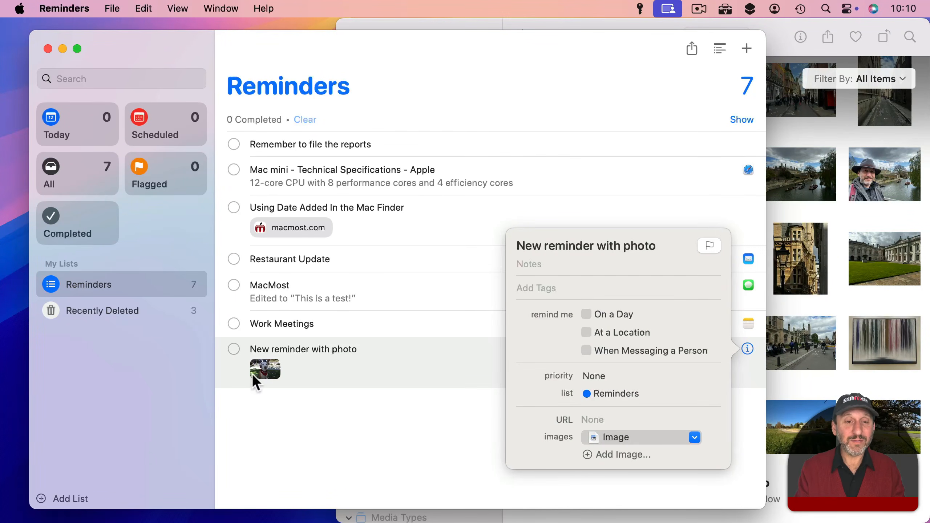
pyautogui.click(615, 439)
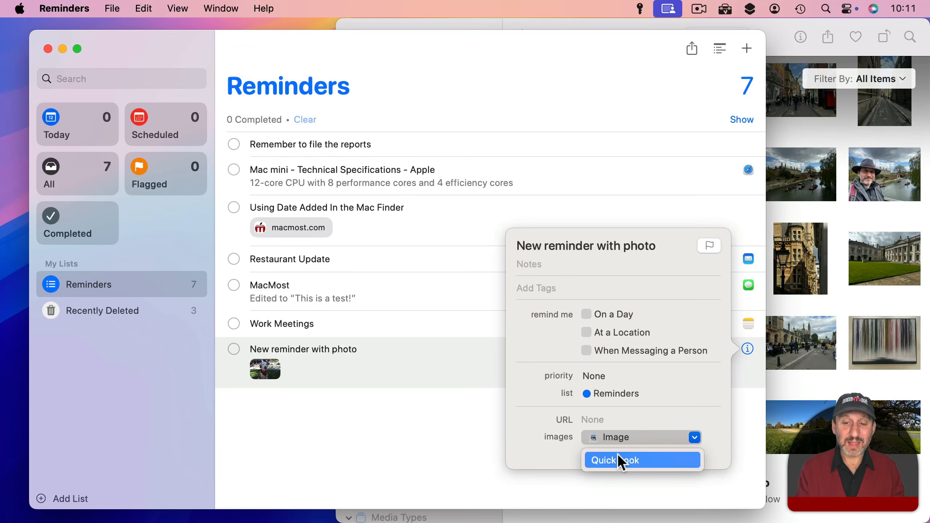
pyautogui.click(421, 401)
pyautogui.click(408, 403)
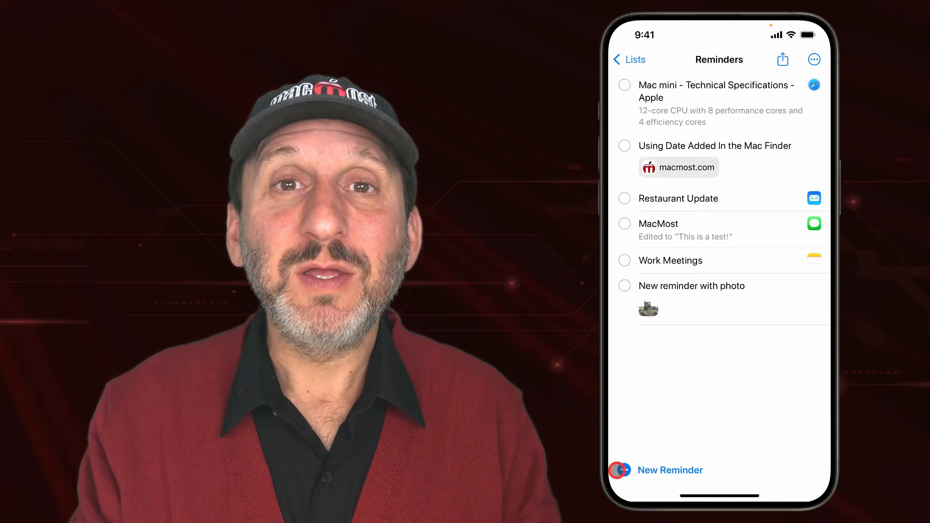
# Start a new reminder in the iPhone's Reminders list and choose to take a photo for it.
pyautogui.click(618, 469)
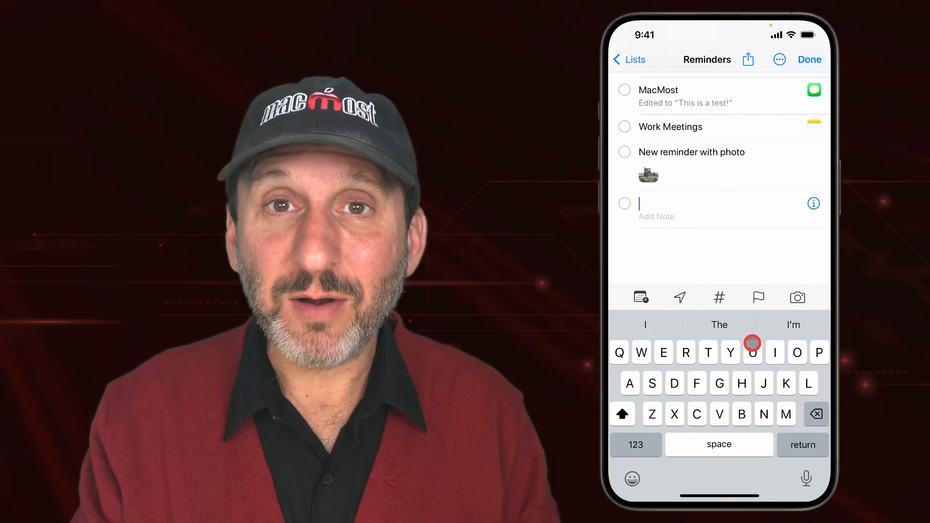
pyautogui.click(796, 297)
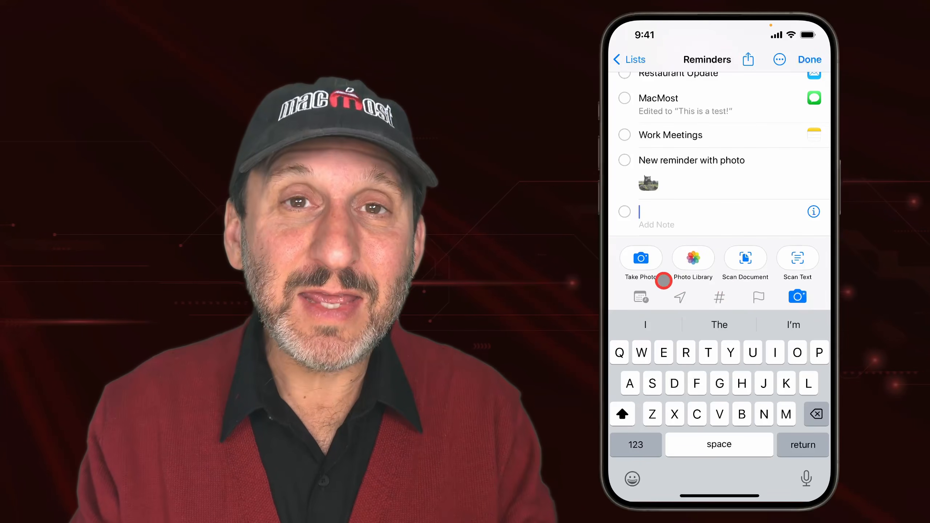
pyautogui.click(644, 257)
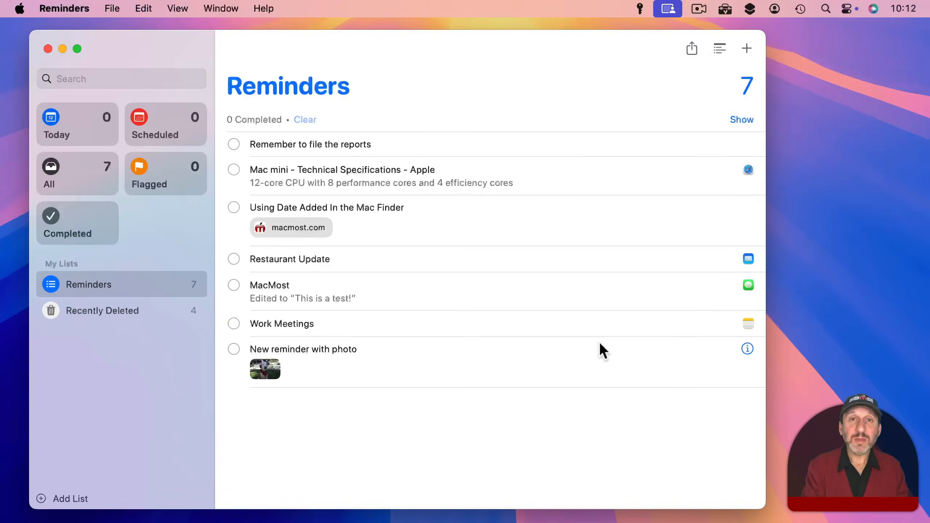
# Search the Mac for "photo" and switch to Photo Booth.
pyautogui.press('super+space')
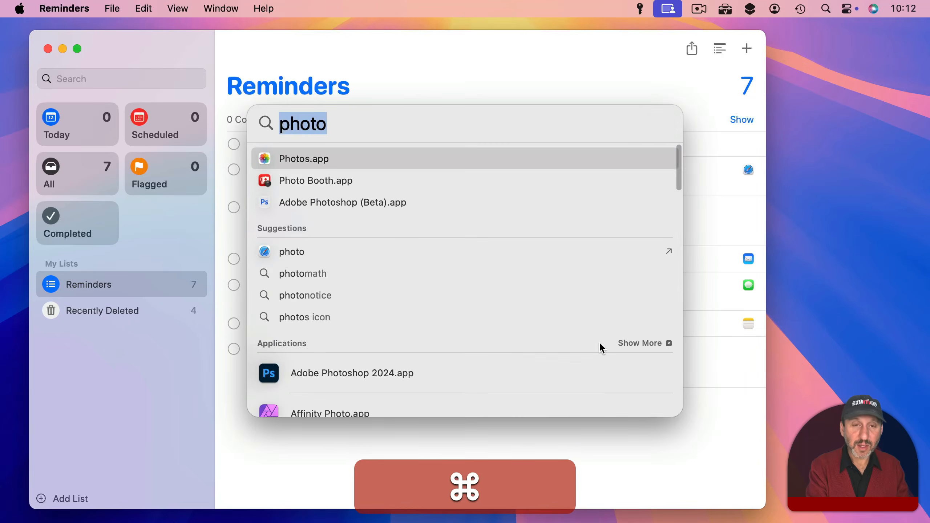
pyautogui.write('photo')
pyautogui.press('Down')
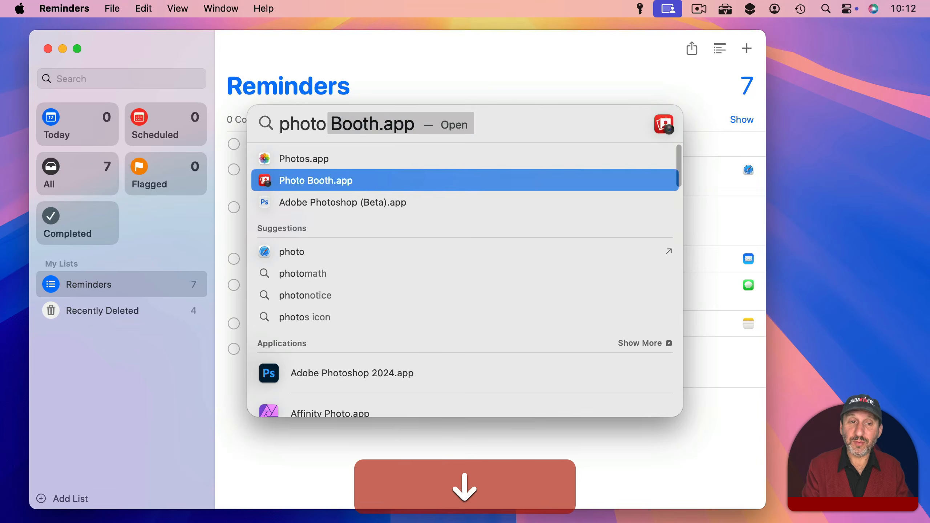
pyautogui.press('Return')
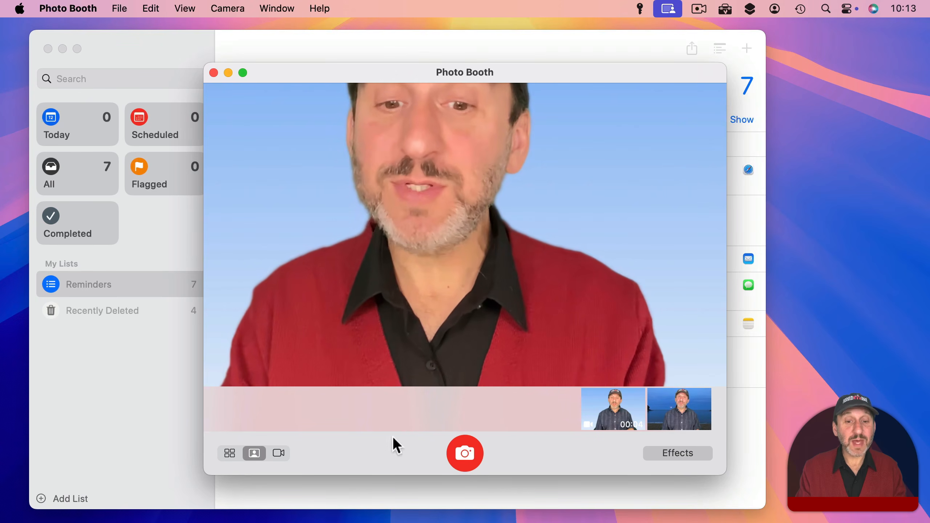
# Take a photo in Photo Booth, share it to the Reminders list as a new reminder, and close Photo Booth.
pyautogui.click(467, 453)
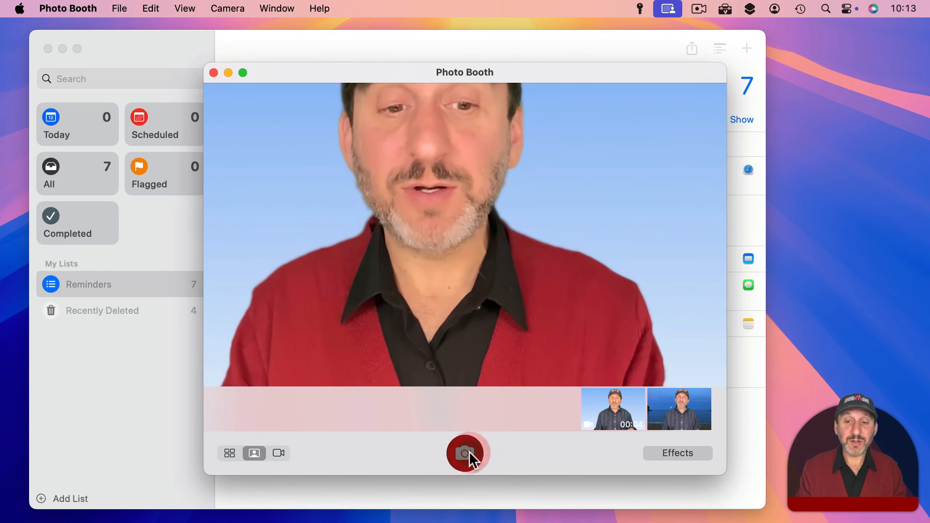
pyautogui.click(670, 404)
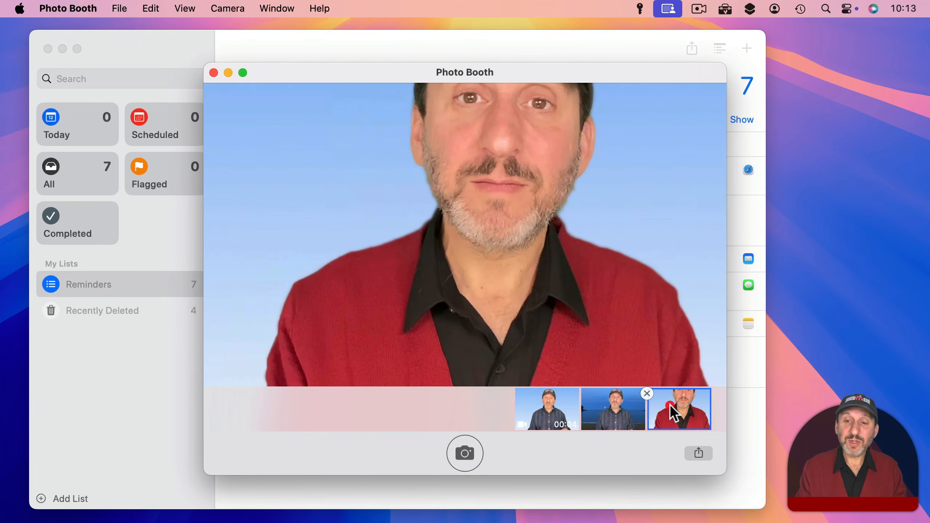
pyautogui.click(696, 454)
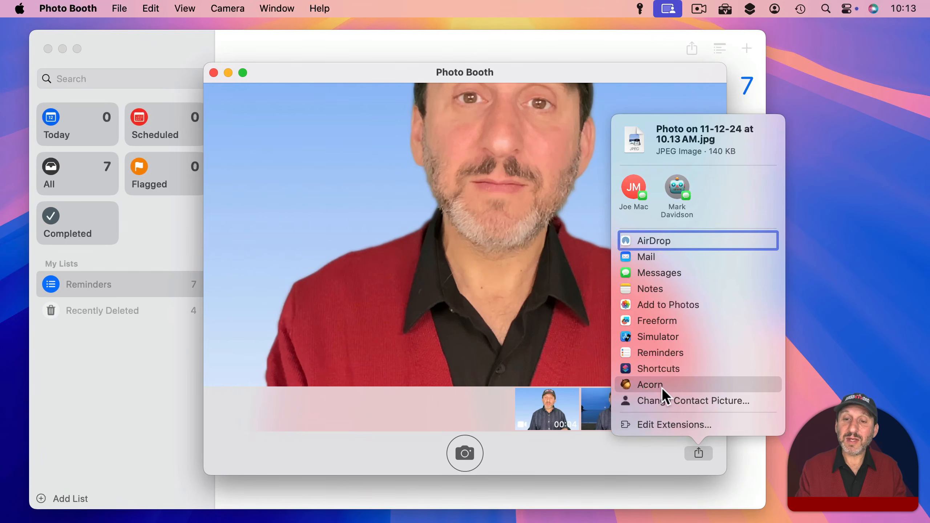
pyautogui.click(655, 353)
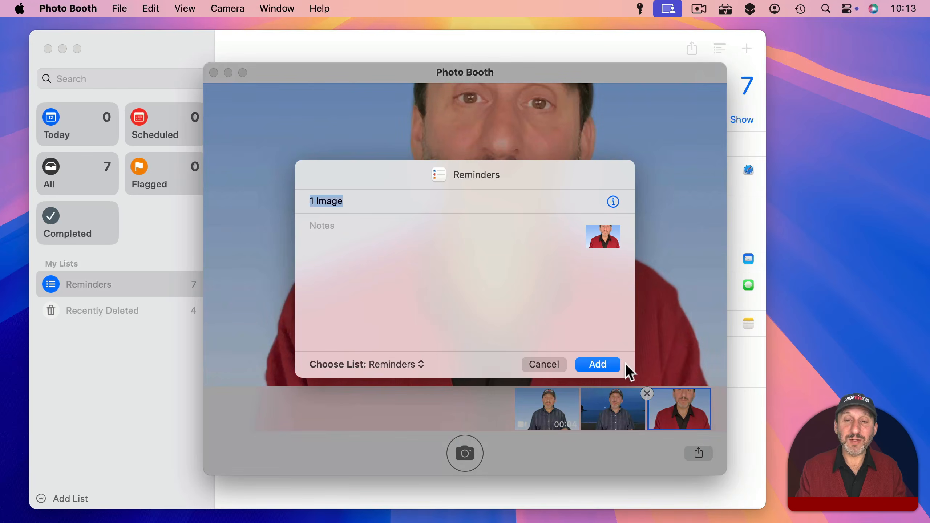
pyautogui.click(601, 364)
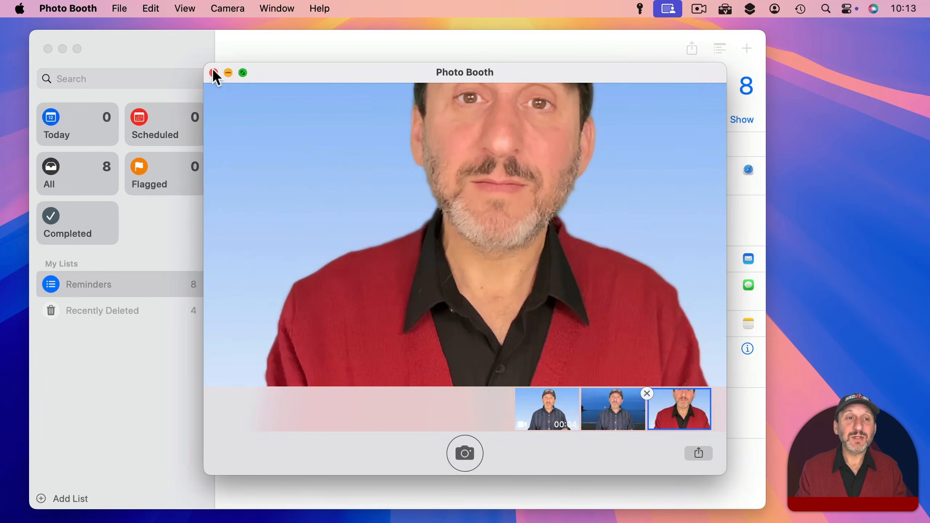
pyautogui.click(213, 73)
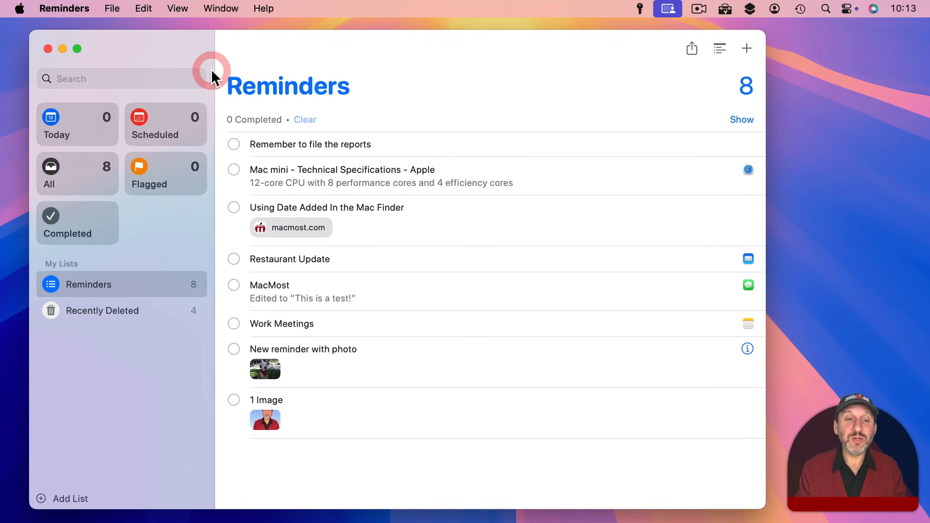
# Switch to Maps, share Denver Skate Park to the Reminders list as a new reminder, and hide Maps.
pyautogui.click(340, 465)
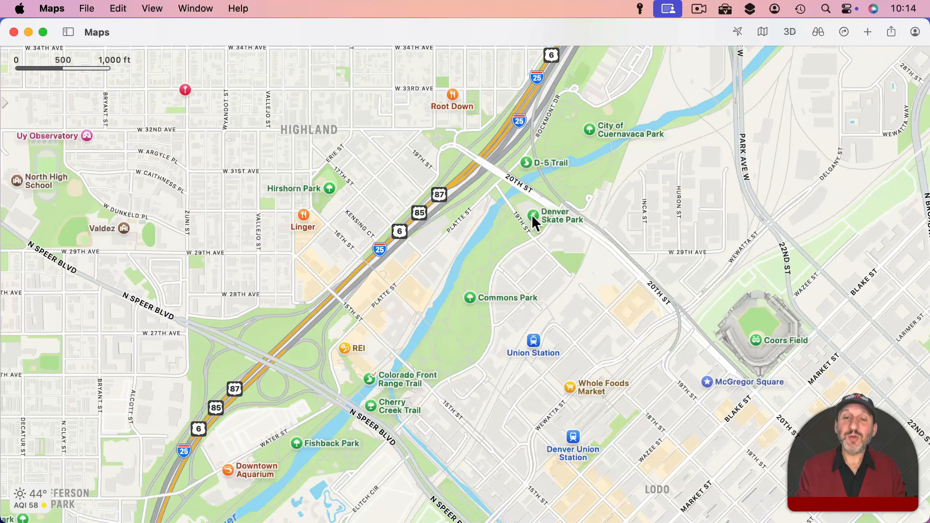
pyautogui.click(532, 215)
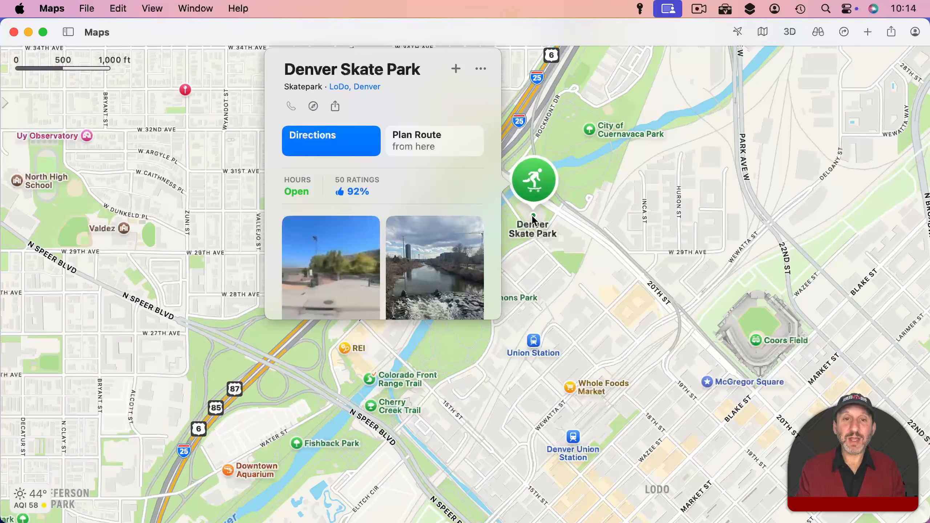
pyautogui.click(480, 68)
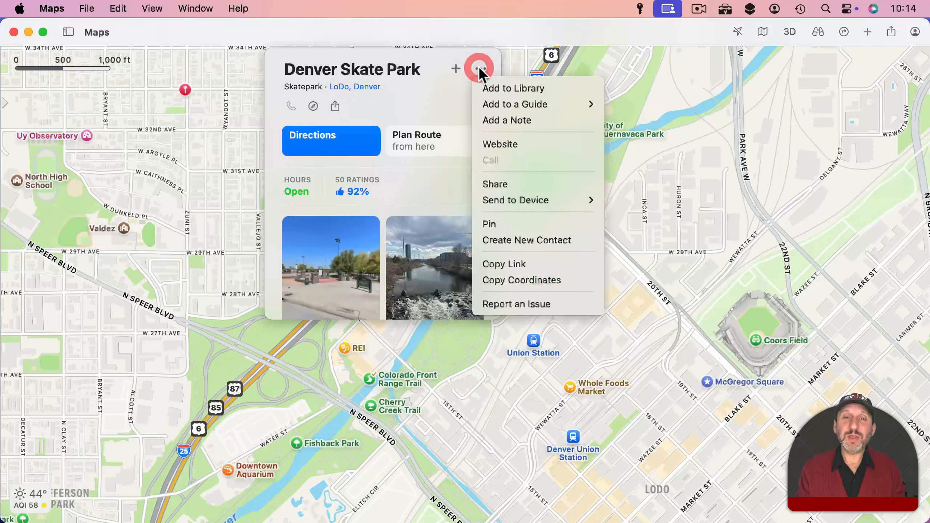
pyautogui.click(504, 178)
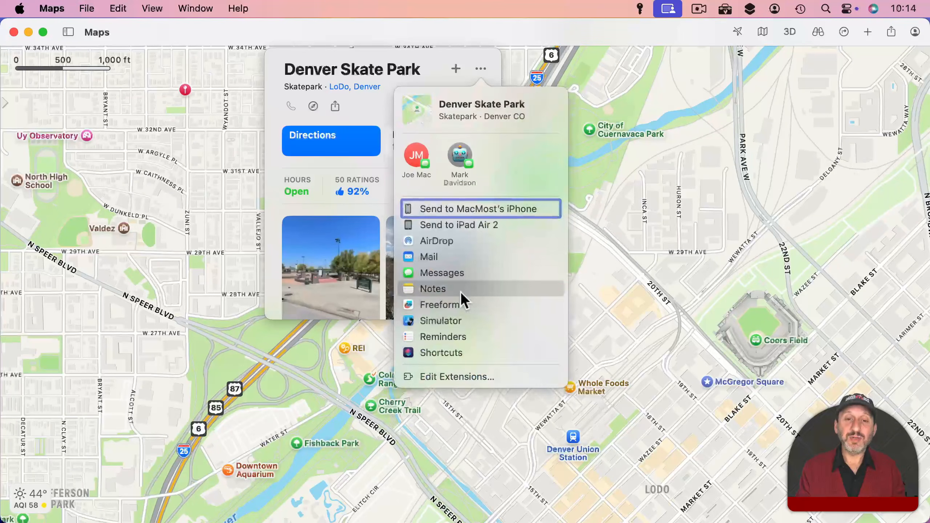
pyautogui.click(447, 337)
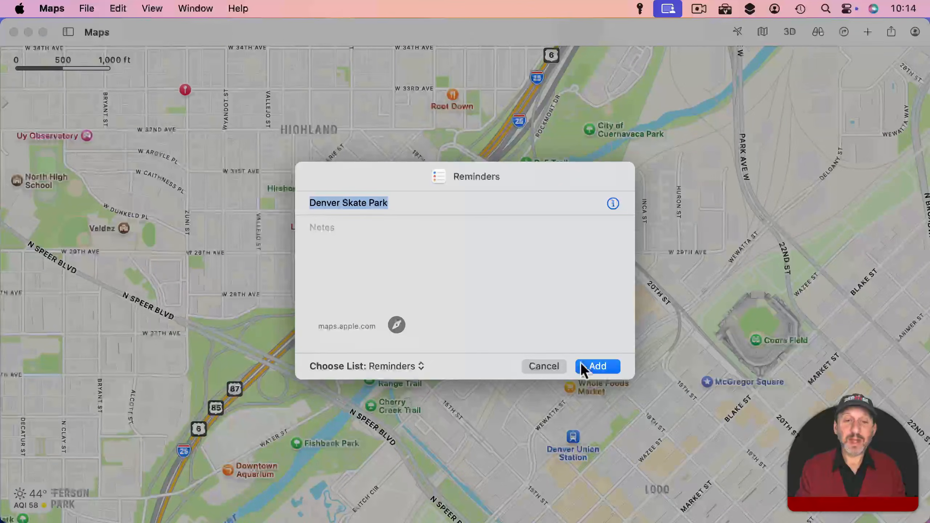
pyautogui.click(607, 368)
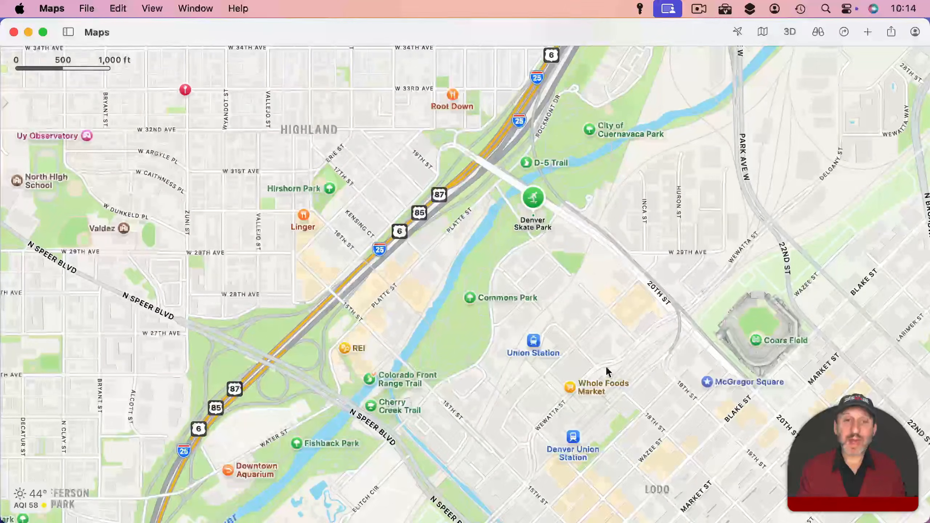
pyautogui.press('super+h')
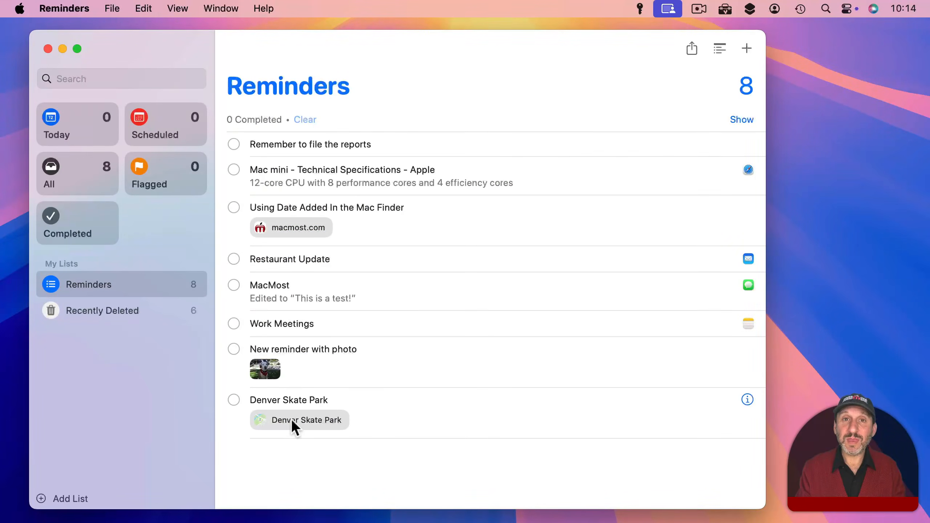
# Switch to the App Store and share the ClipTools app page to the Reminders list as a new reminder.
pyautogui.click(295, 440)
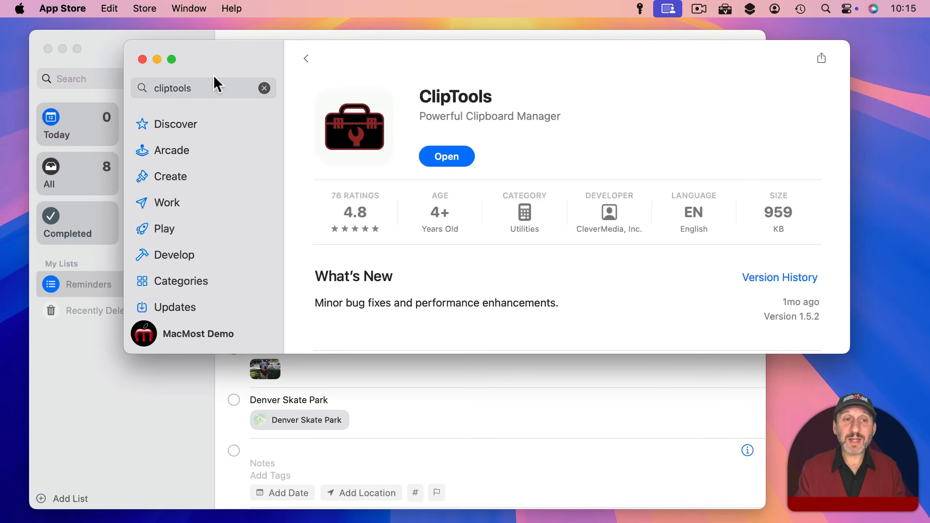
pyautogui.click(819, 59)
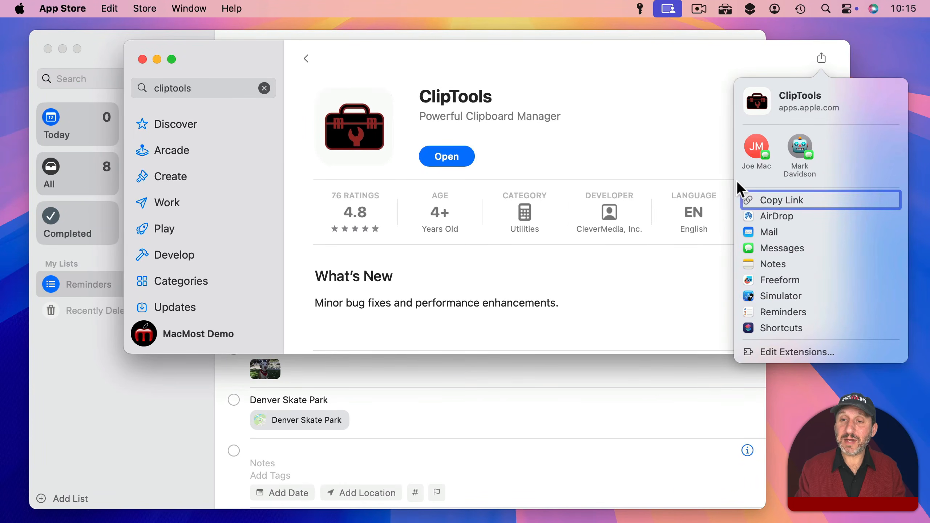
pyautogui.click(758, 311)
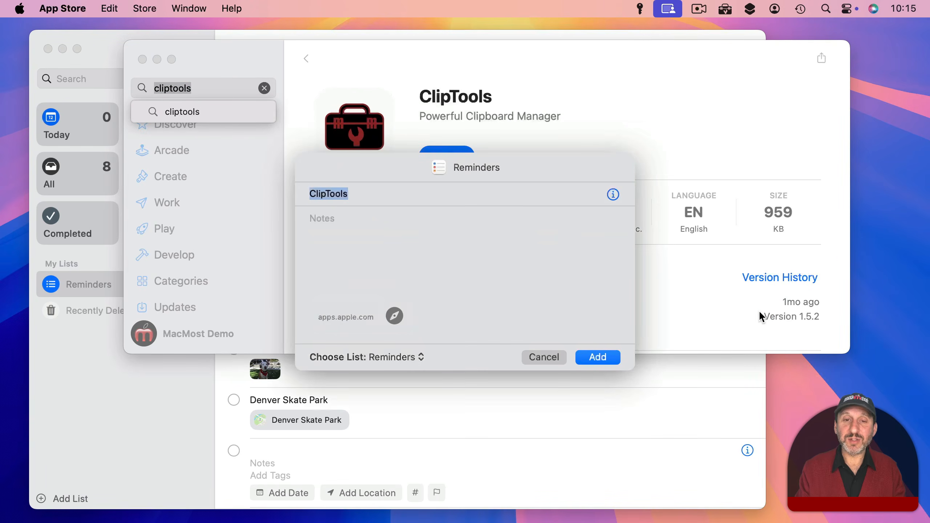
pyautogui.click(587, 357)
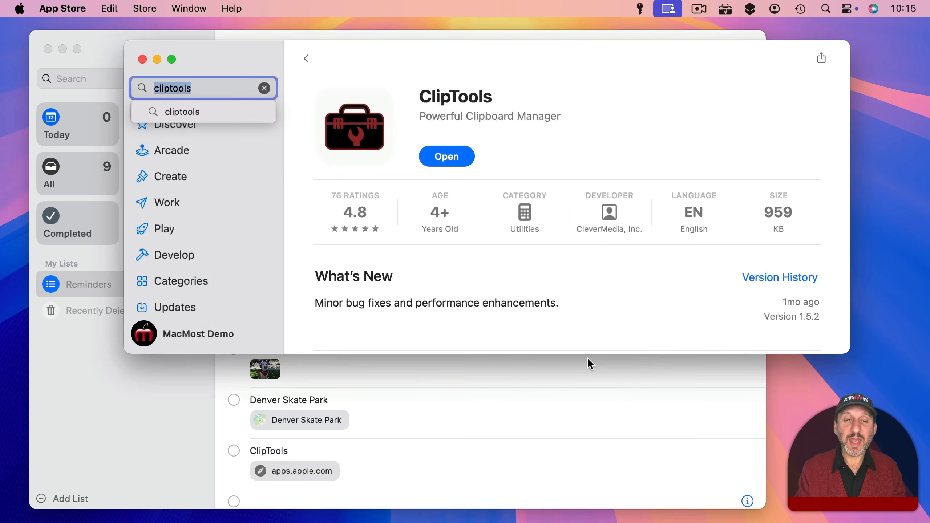
# Switch to the TV app and share the show Shrinking to the Reminders list as a new reminder.
pyautogui.click(478, 420)
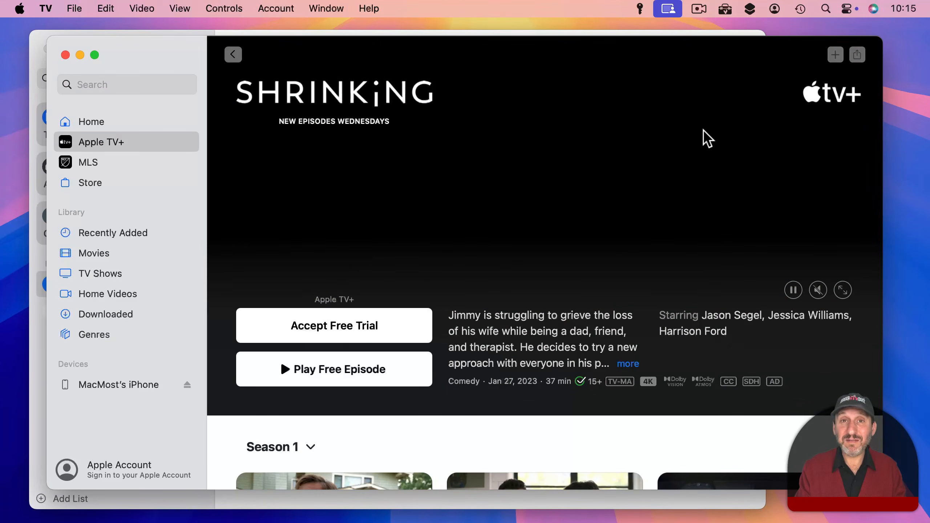
pyautogui.click(858, 55)
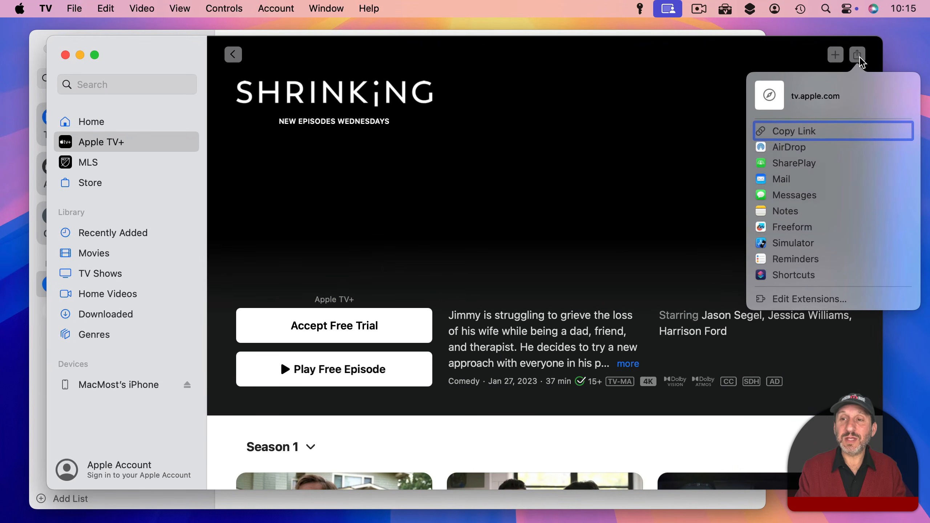
pyautogui.click(793, 259)
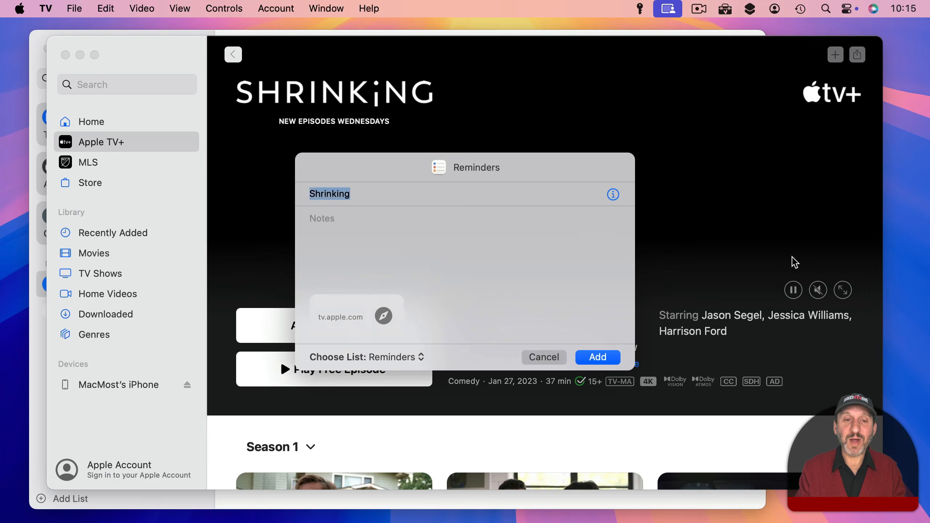
pyautogui.click(597, 356)
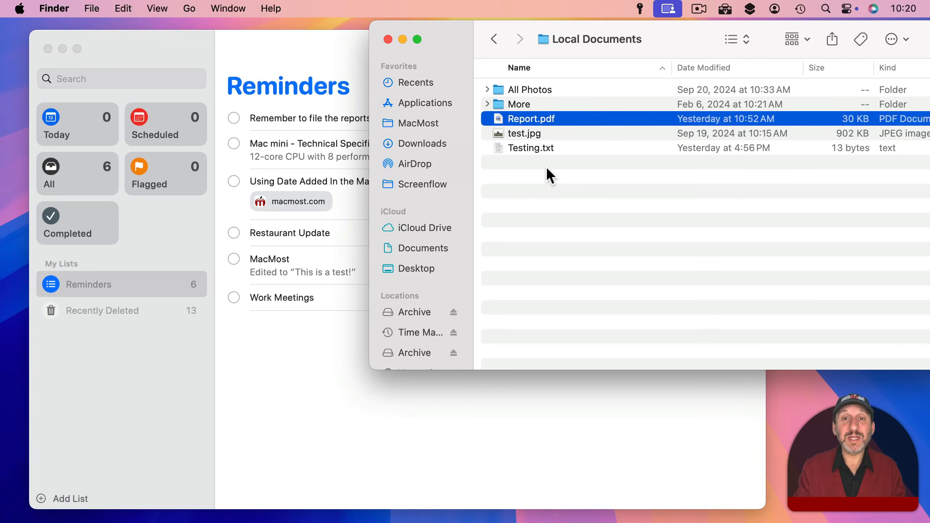
# Create a photo reminder in the Reminders list from test.jpg in the Local Documents folder in Finder.
pyautogui.moveTo(498, 120)
pyautogui.mouseDown()
pyautogui.moveTo(509, 119)
pyautogui.moveTo(324, 267)
pyautogui.moveTo(238, 376)
pyautogui.moveTo(504, 150)
pyautogui.moveTo(496, 121)
pyautogui.mouseUp()
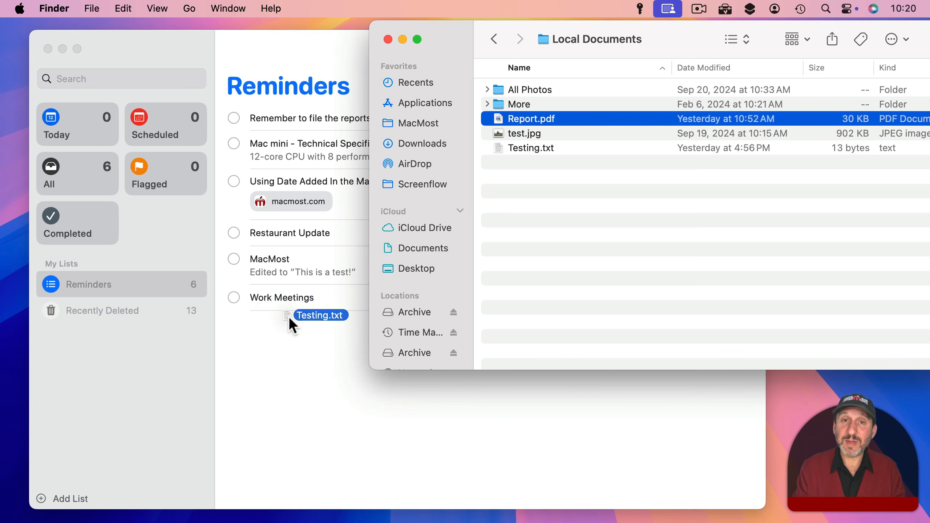
pyautogui.moveTo(503, 131); pyautogui.dragTo(327, 312)
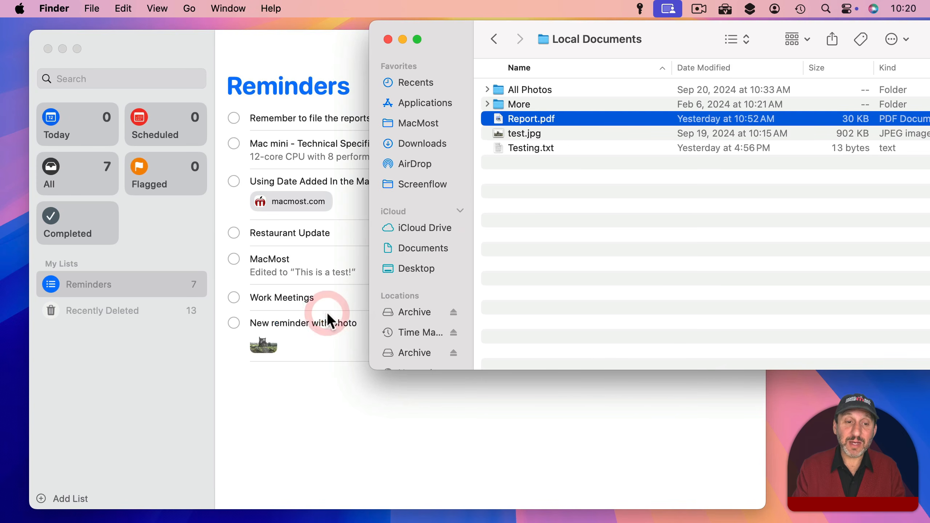
pyautogui.click(526, 222)
# Check which sharing destinations are offered for Report.pdf, then dismiss them.
pyautogui.click(511, 119)
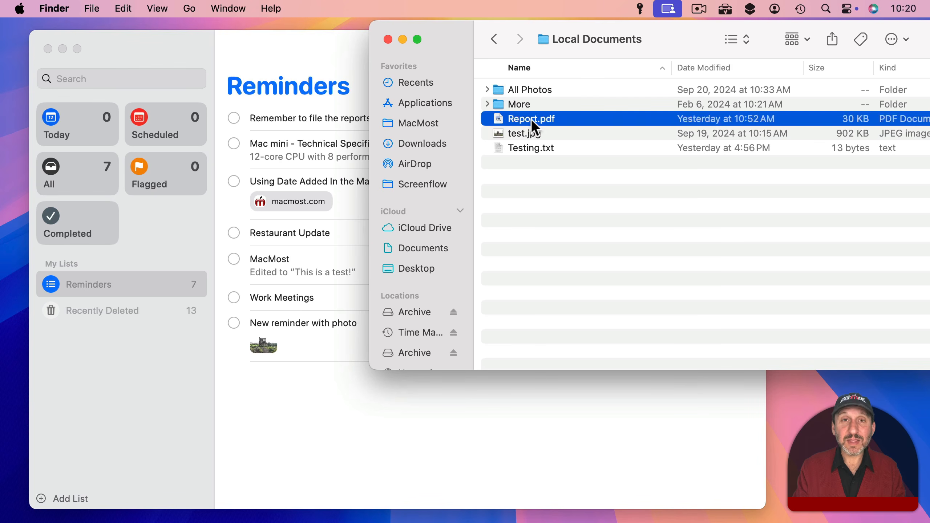
pyautogui.keyDown('ctrl'); pyautogui.click(512, 119); pyautogui.keyUp('ctrl')
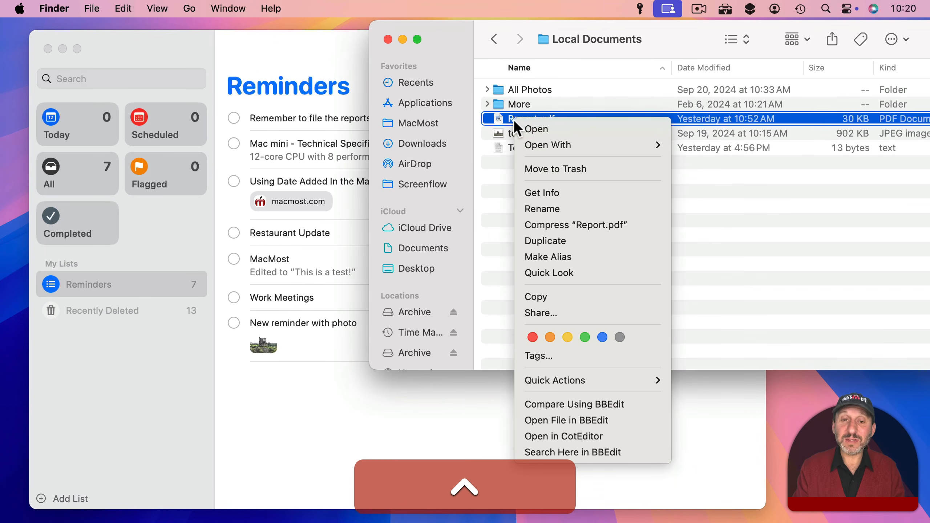
pyautogui.click(542, 309)
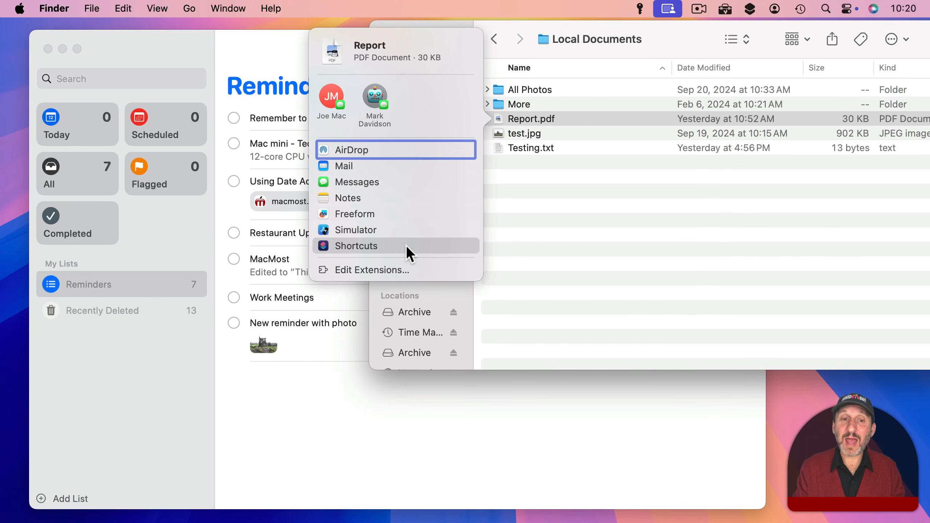
pyautogui.click(531, 220)
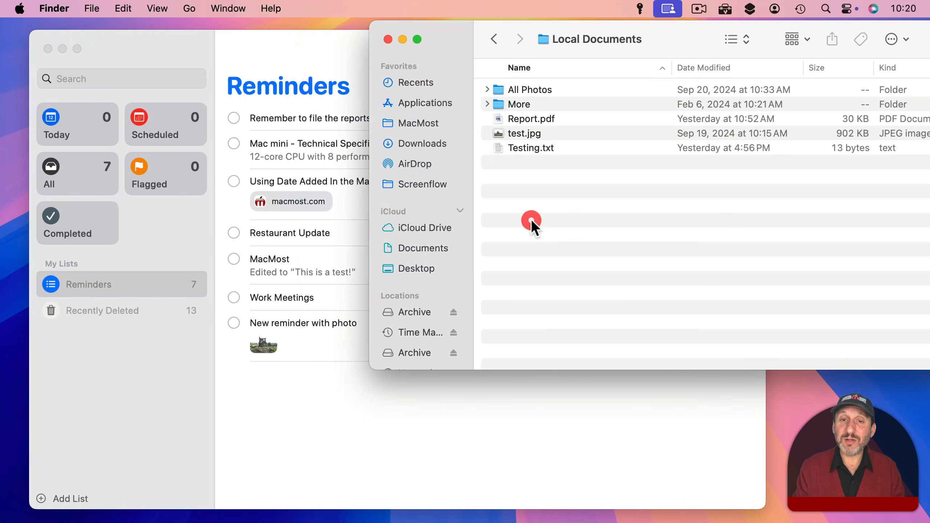
# Share Testing.txt to the Reminders list as a new reminder.
pyautogui.click(524, 149)
pyautogui.keyDown('ctrl'); pyautogui.click(522, 148); pyautogui.keyUp('ctrl')
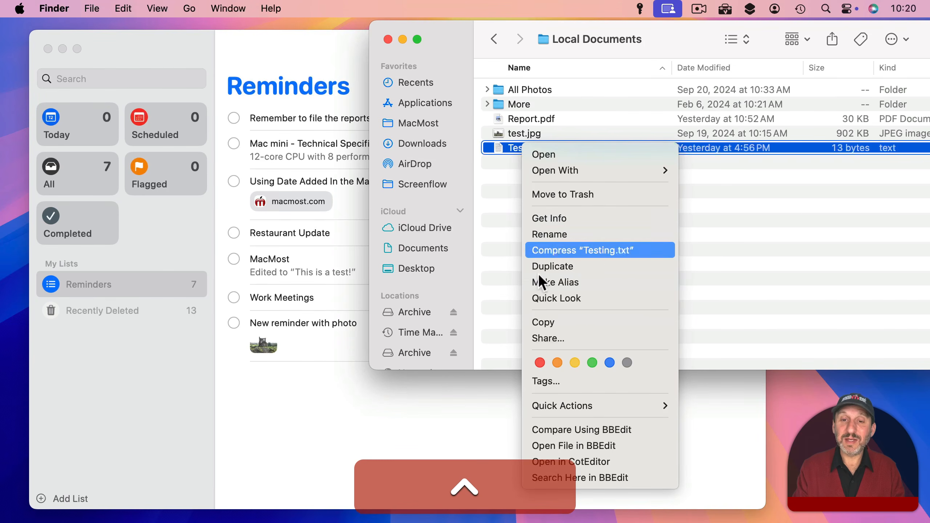
pyautogui.click(536, 340)
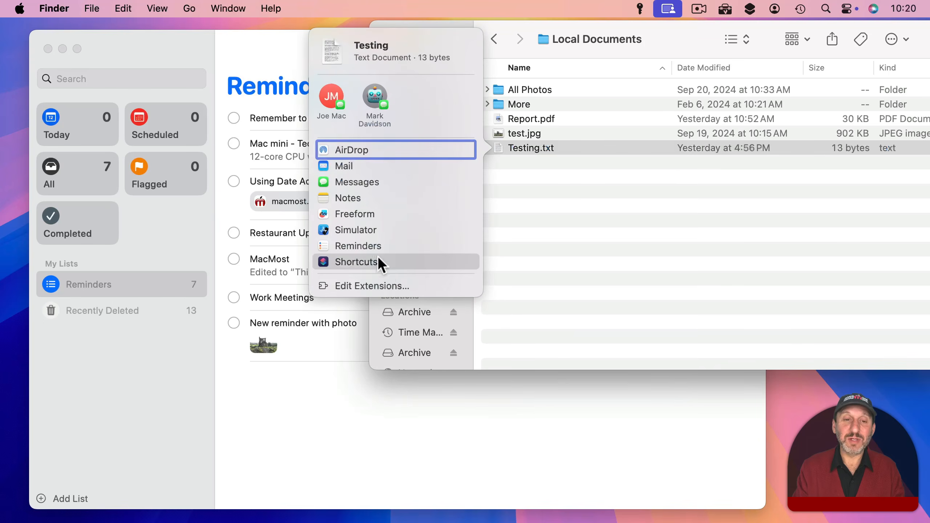
pyautogui.click(370, 246)
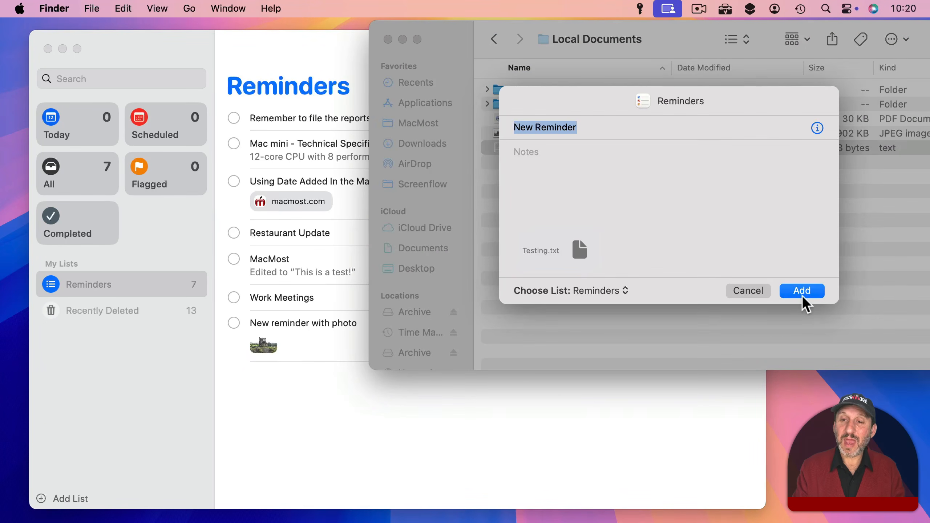
pyautogui.click(798, 292)
# Switch to Reminders, open the text document linked in the new reminder, and close it again.
pyautogui.click(398, 456)
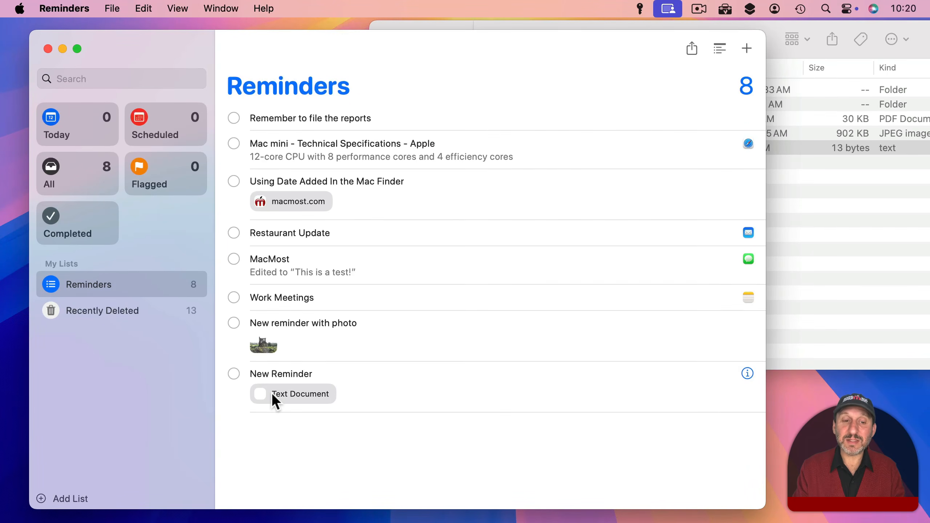
pyautogui.click(271, 393)
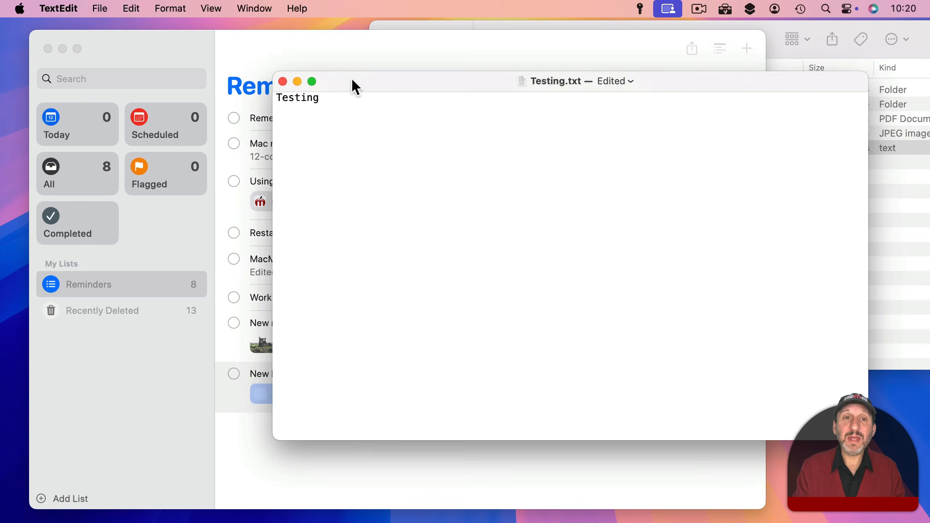
pyautogui.click(352, 79)
pyautogui.click(282, 79)
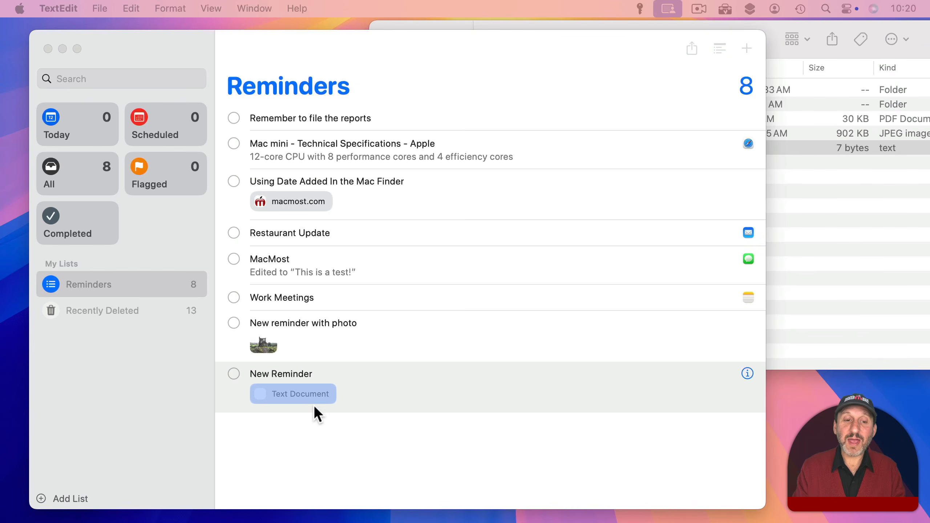
# Show the details of the reminder linked to the text document to inspect its file URL.
pyautogui.click(311, 415)
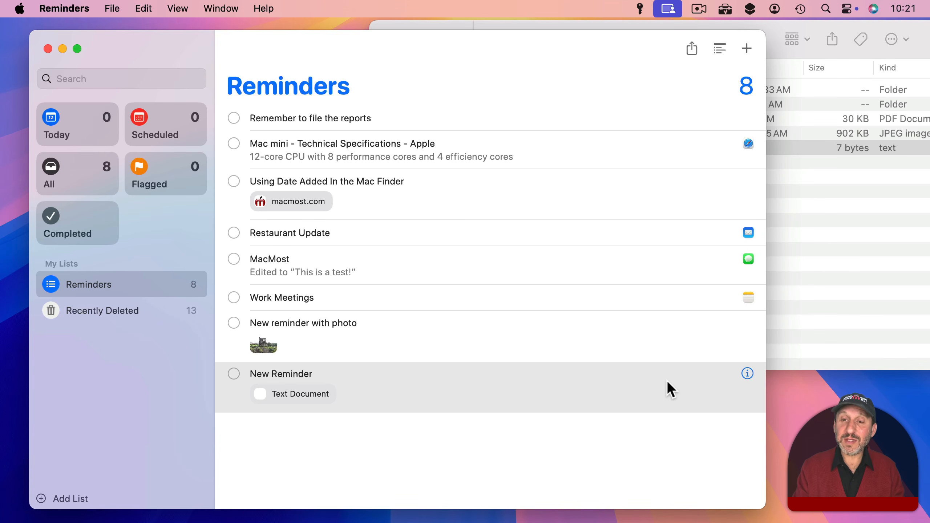
pyautogui.click(747, 374)
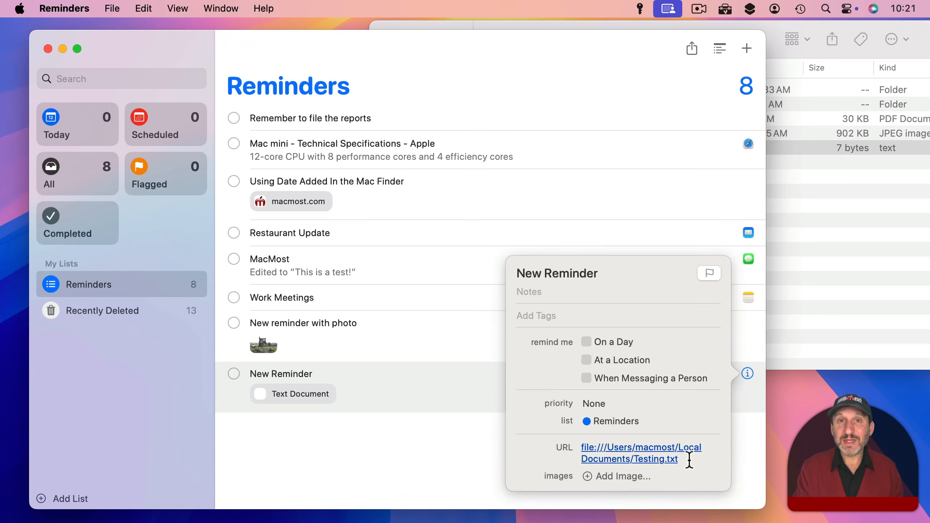
# Clear the file URL of the reminder linked to Testing.txt and copy Report.pdf's pathname in Finder.
pyautogui.moveTo(682, 460); pyautogui.dragTo(565, 440)
pyautogui.press('BackSpace')
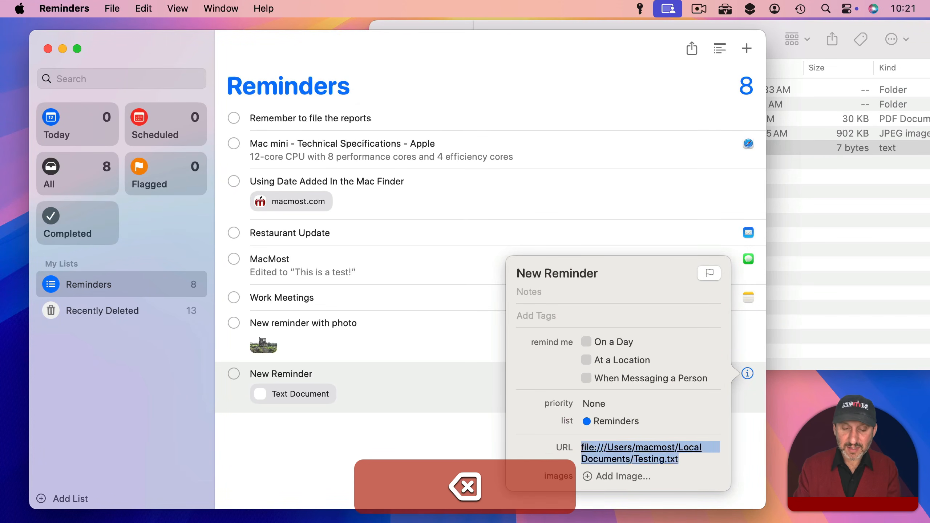
pyautogui.click(798, 315)
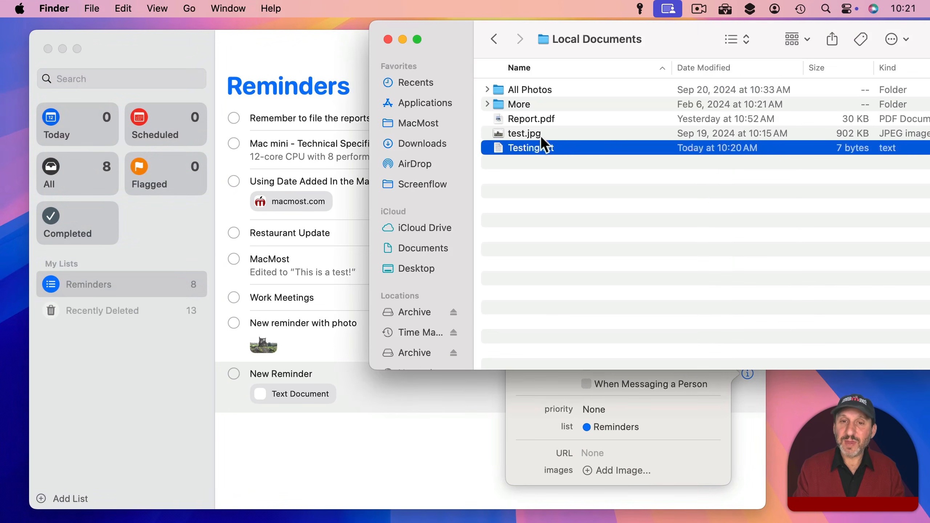
pyautogui.click(524, 120)
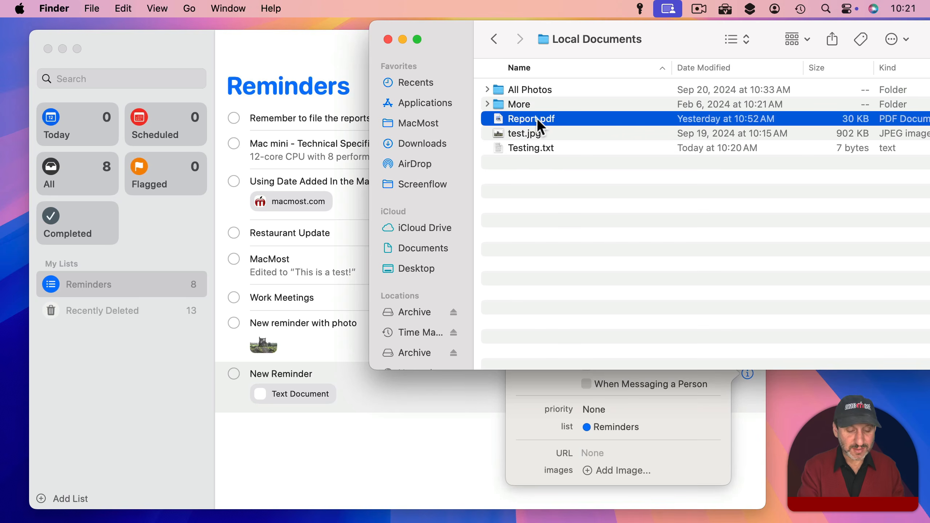
pyautogui.click(117, 8)
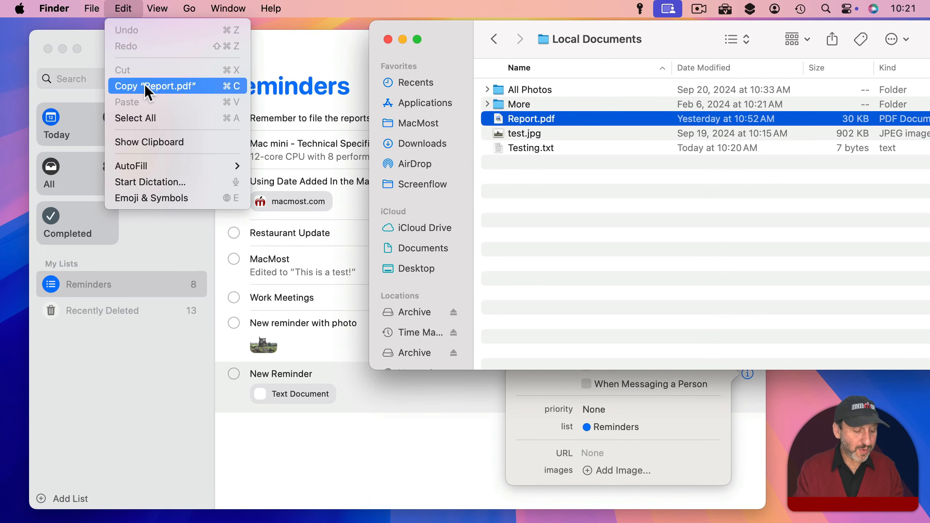
pyautogui.keyDown('alt'); pyautogui.click(171, 87); pyautogui.keyUp('alt')
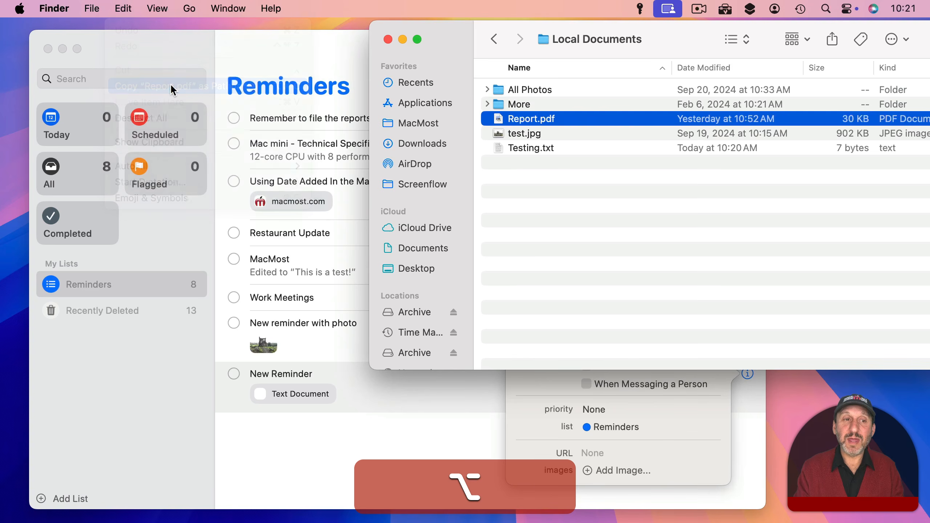
# Set the reminder's URL to file:///Users/macmost/Local Documents/Report.pdf using the copied pathname, without its enclosing quotes, and close the details.
pyautogui.click(644, 452)
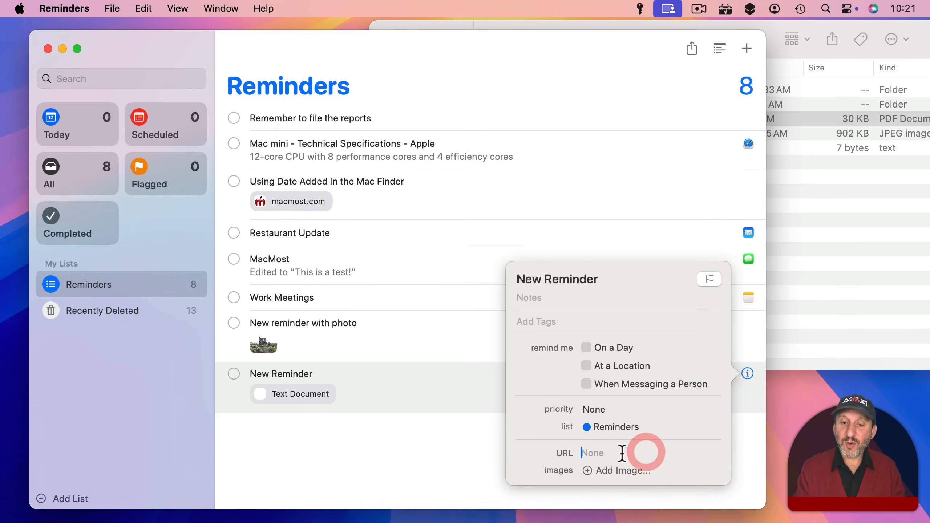
pyautogui.write("'/Users/macmost/Local Documents/Report.pdf'")
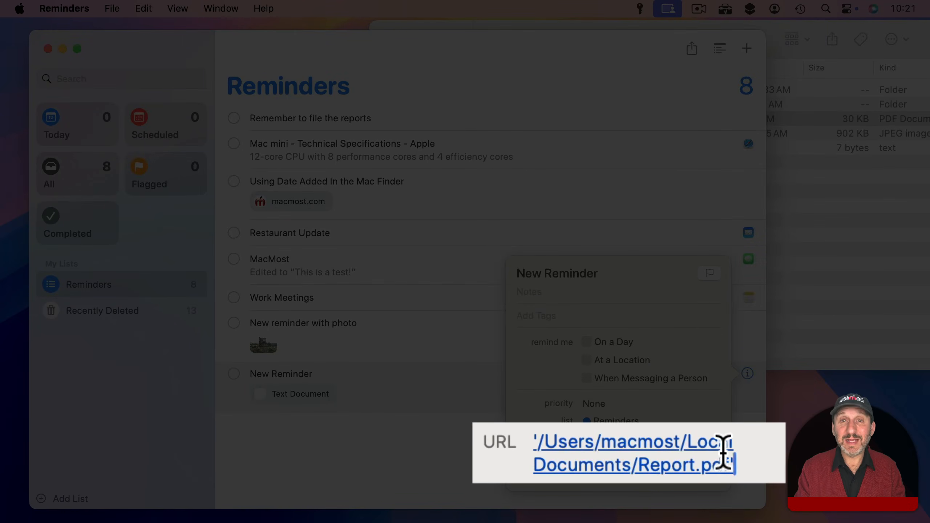
pyautogui.click(584, 447)
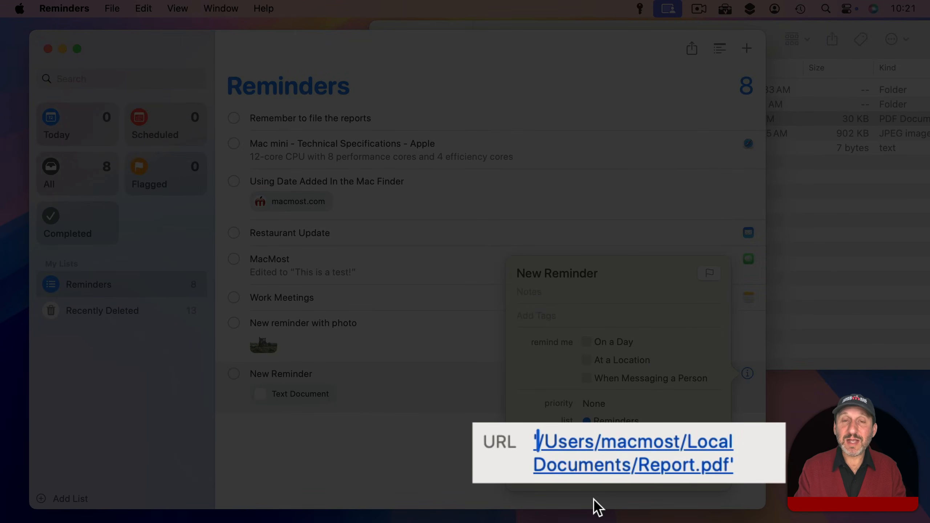
pyautogui.write('file:')
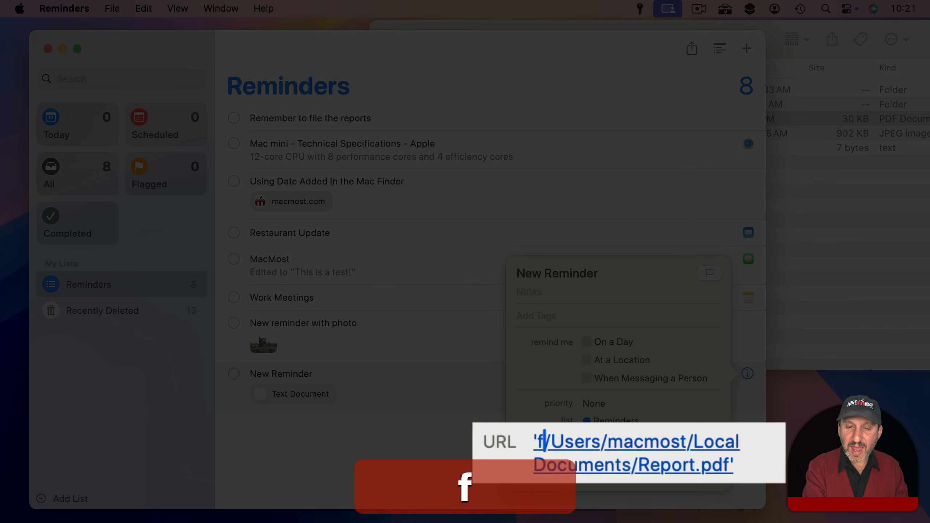
pyautogui.write('//')
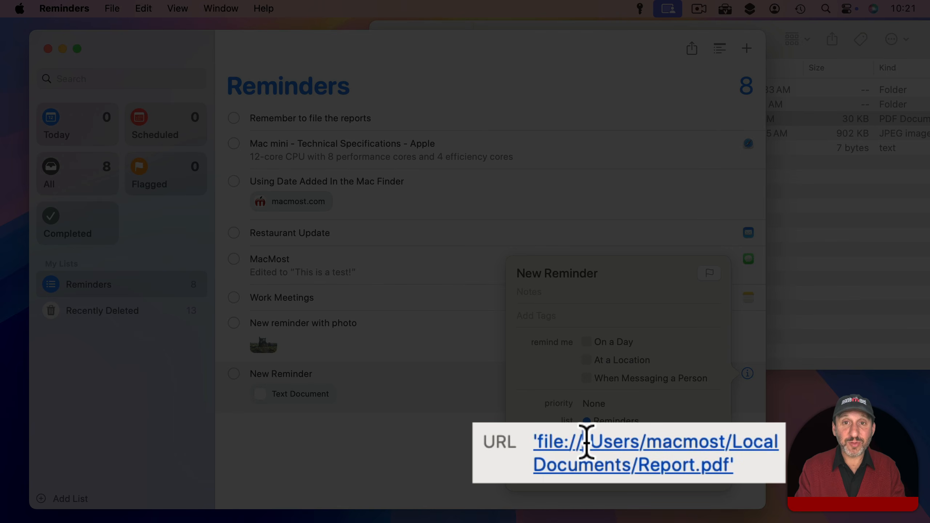
pyautogui.click(754, 463)
pyautogui.press('Return')
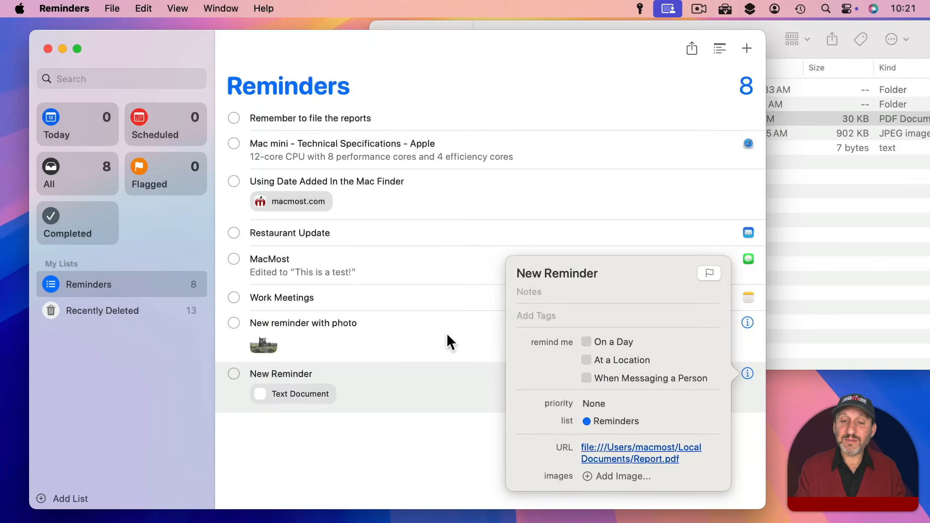
pyautogui.click(456, 332)
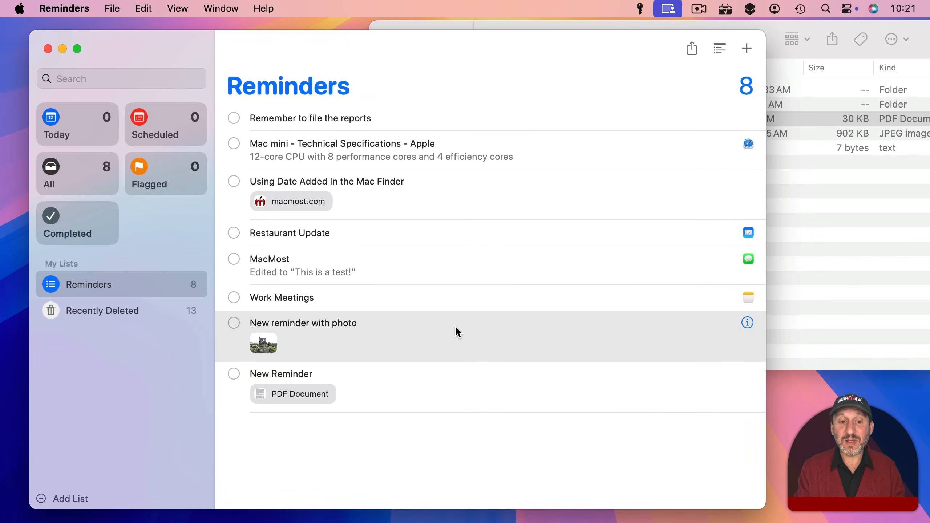
# Open and close the PDF linked in the reminder, and inspect the file: scheme at the start of the reminder's URL.
pyautogui.doubleClick(286, 394)
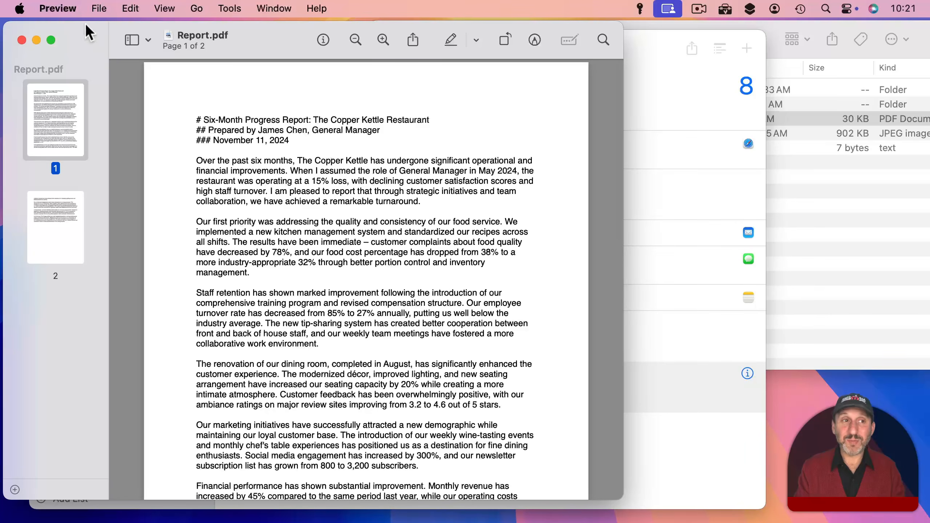
pyautogui.click(21, 40)
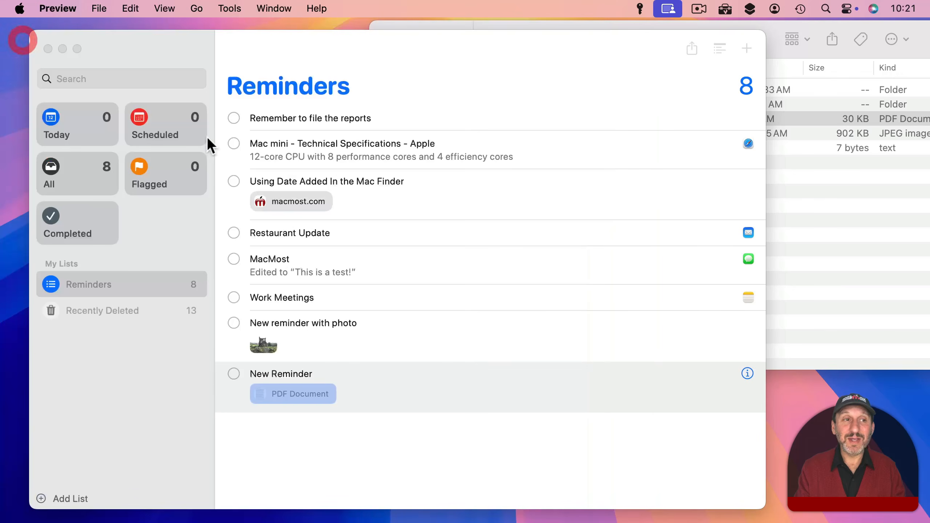
pyautogui.click(452, 479)
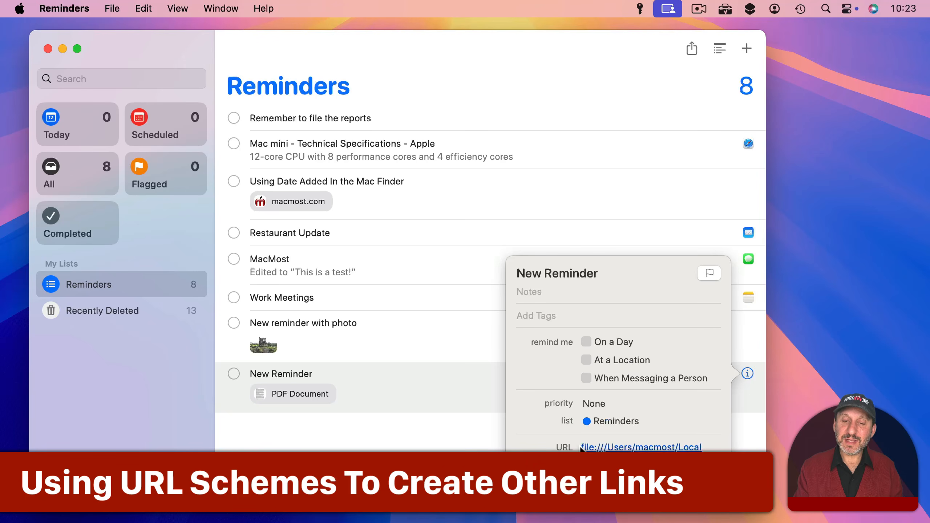
pyautogui.moveTo(582, 447); pyautogui.dragTo(595, 447)
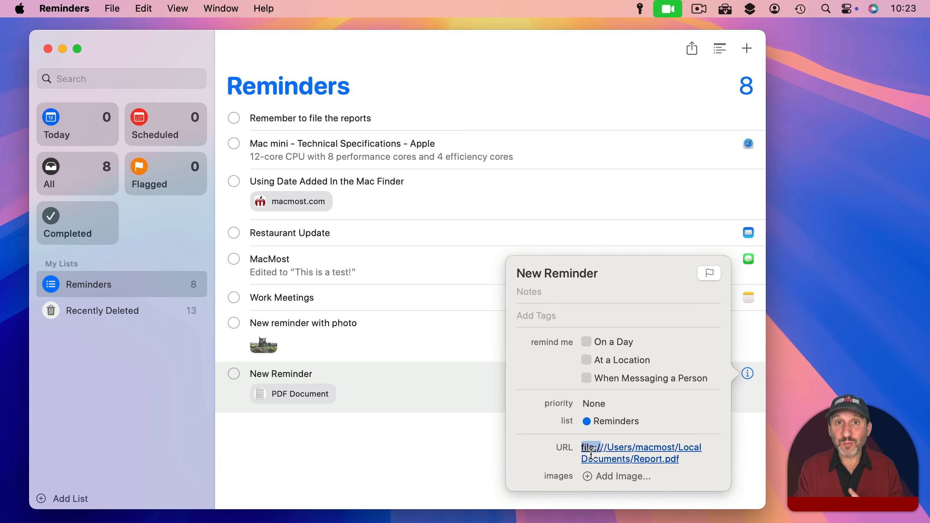
pyautogui.click(452, 442)
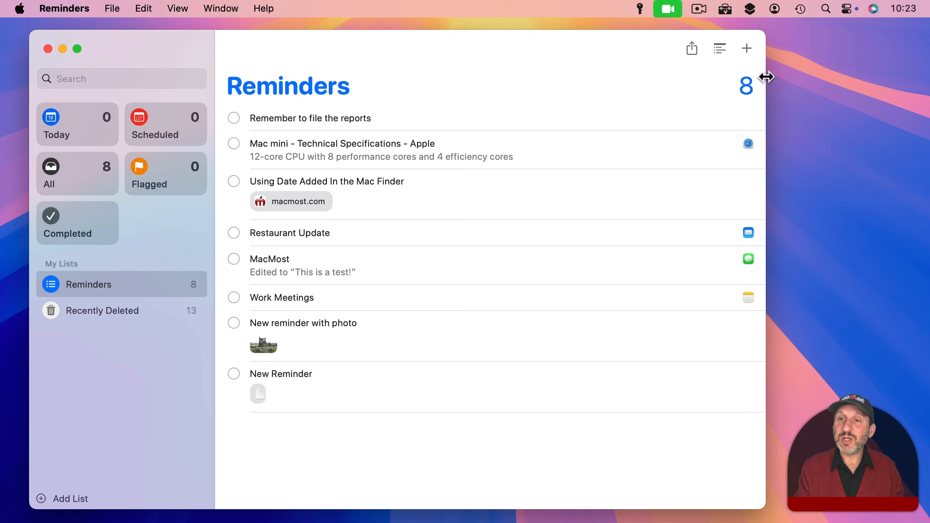
# Create a reminder titled Test whose URL is mailto: followed directly by the sample e-mail address, without slashes.
pyautogui.click(746, 48)
pyautogui.write('Test')
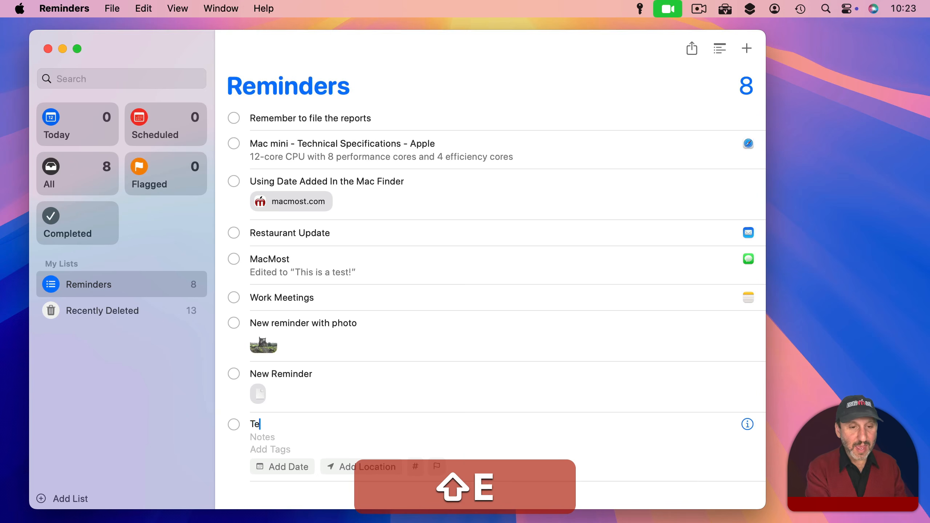
pyautogui.click(748, 423)
pyautogui.click(603, 479)
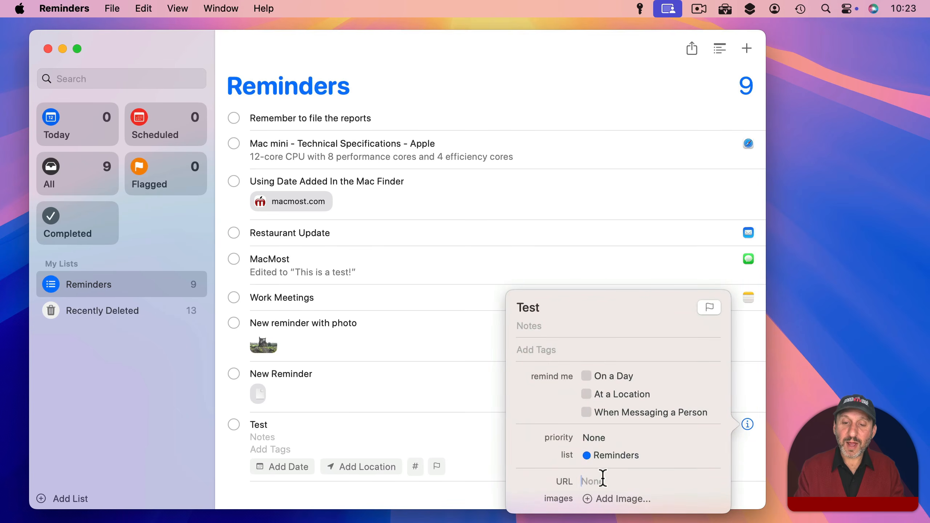
pyautogui.press('BackSpace')
pyautogui.write('mailto')
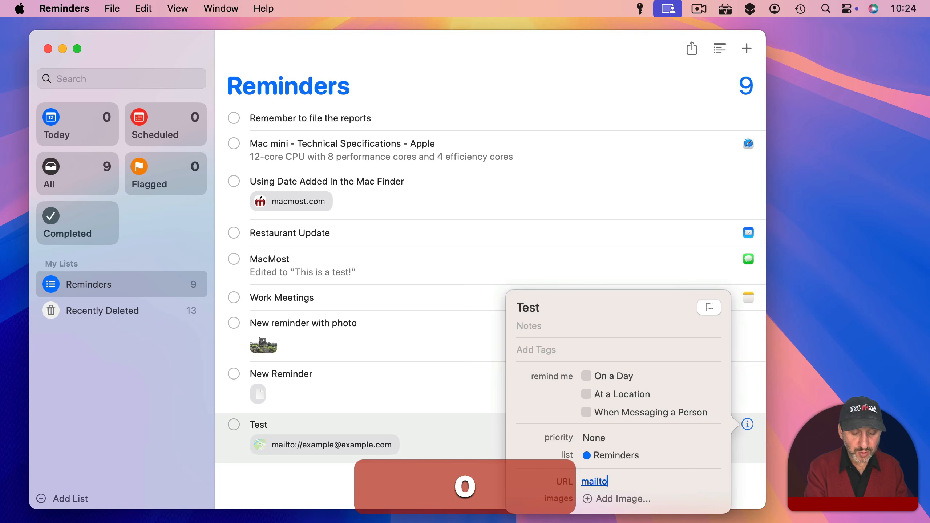
pyautogui.write(':')
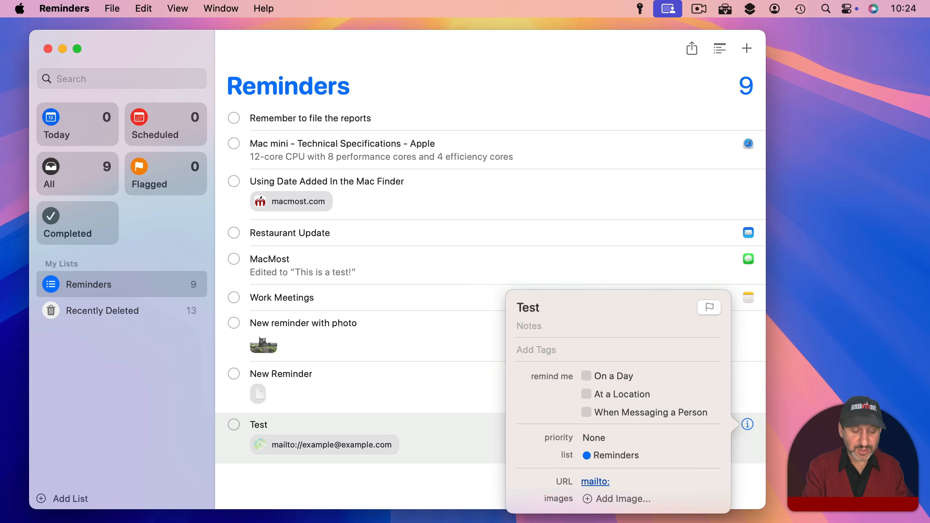
pyautogui.write('example')
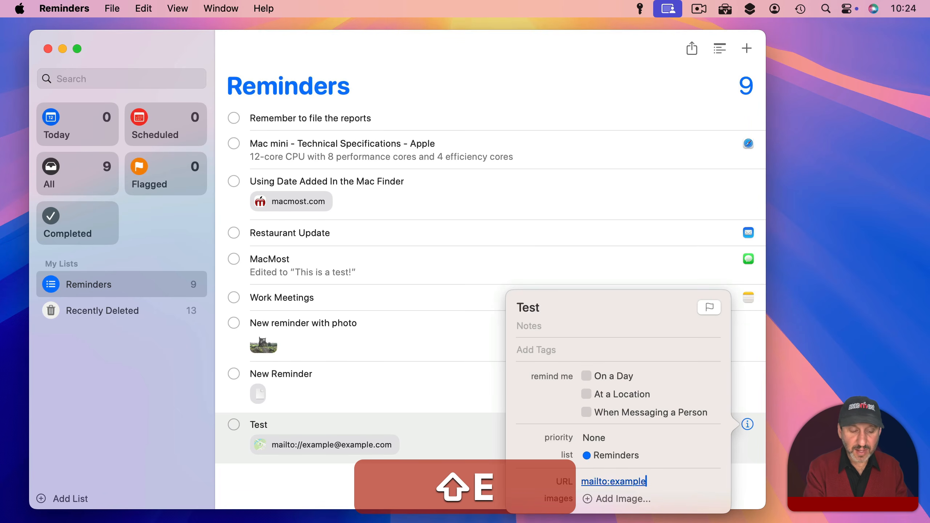
pyautogui.write('@example.com')
pyautogui.click(470, 386)
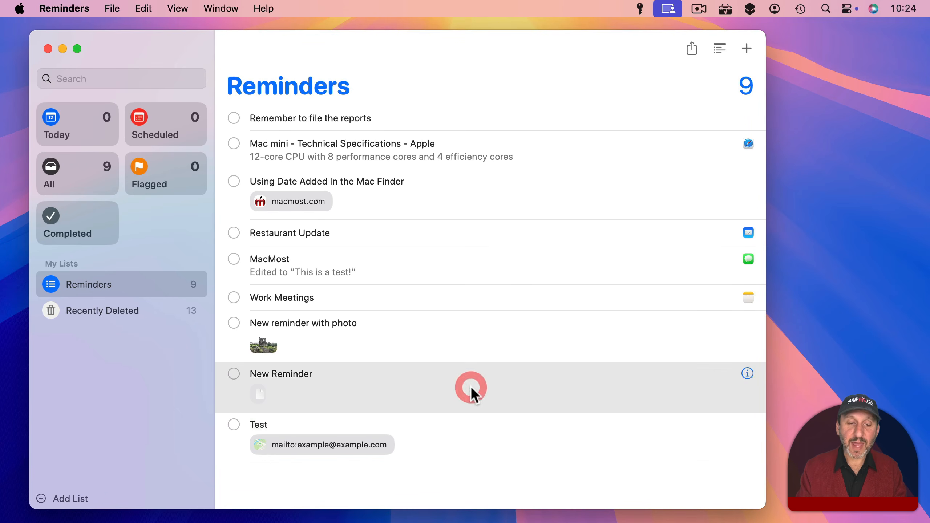
# Open the mailto link of the Test reminder to start a new e-mail message.
pyautogui.click(300, 446)
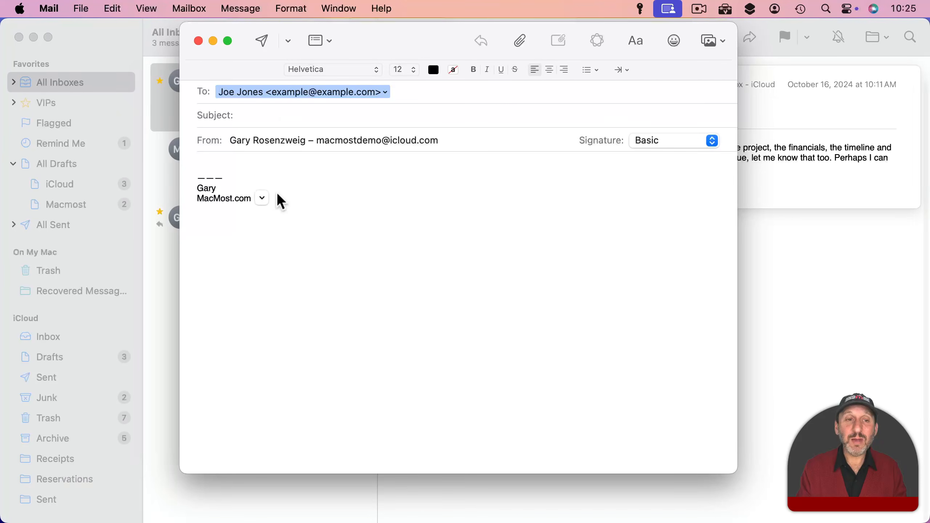